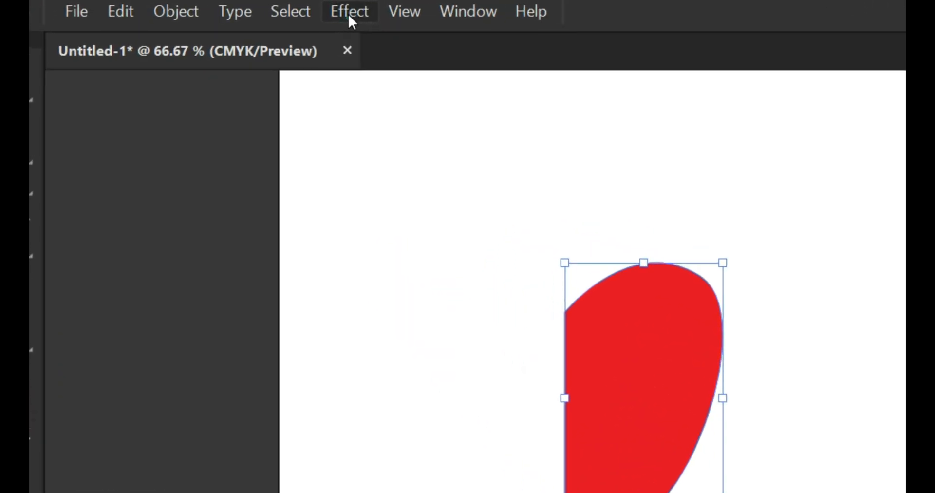
Apply the 3D Revolve effect to the red half-apple shape and review its rotation settings.
left_click(240, 10)
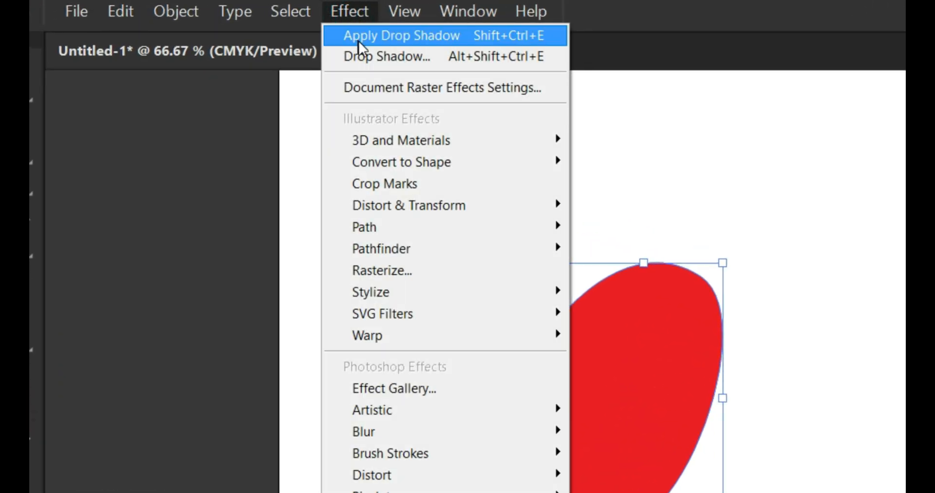
left_click(401, 139)
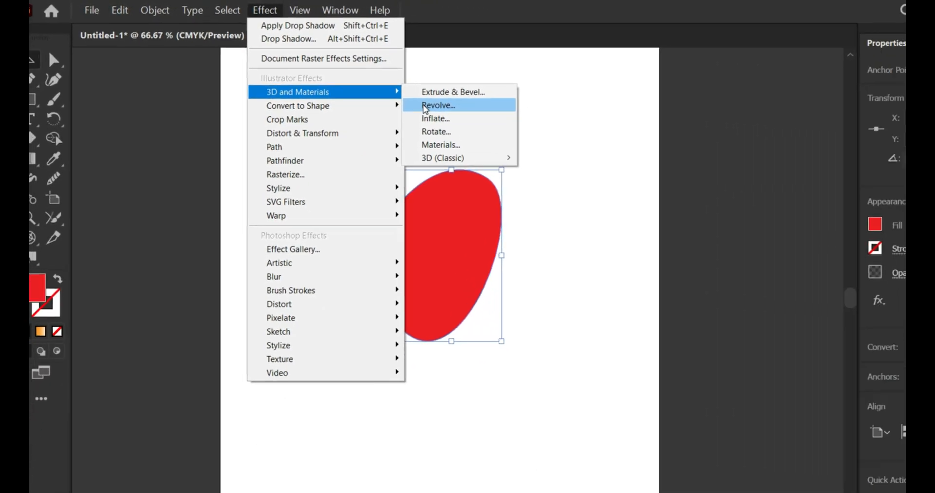
left_click(602, 162)
left_click_drag(301, 106, 241, 85)
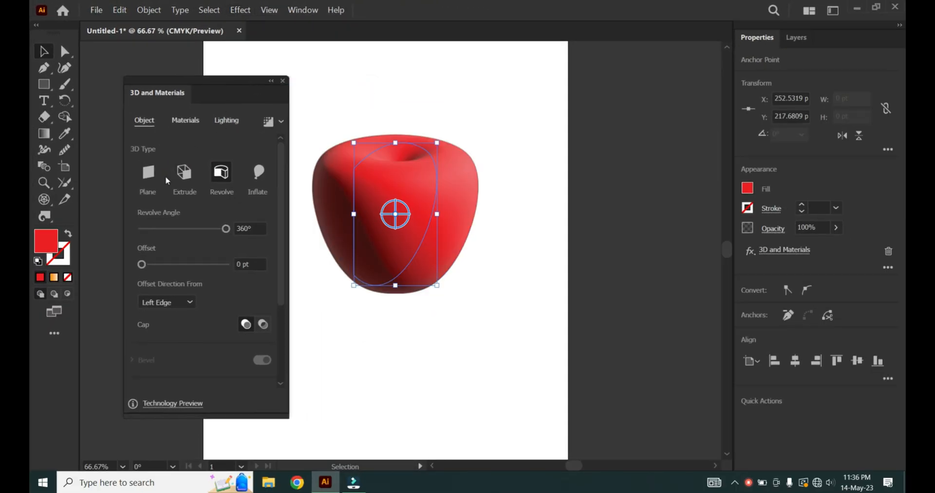
scroll(198, 282, "down", 3)
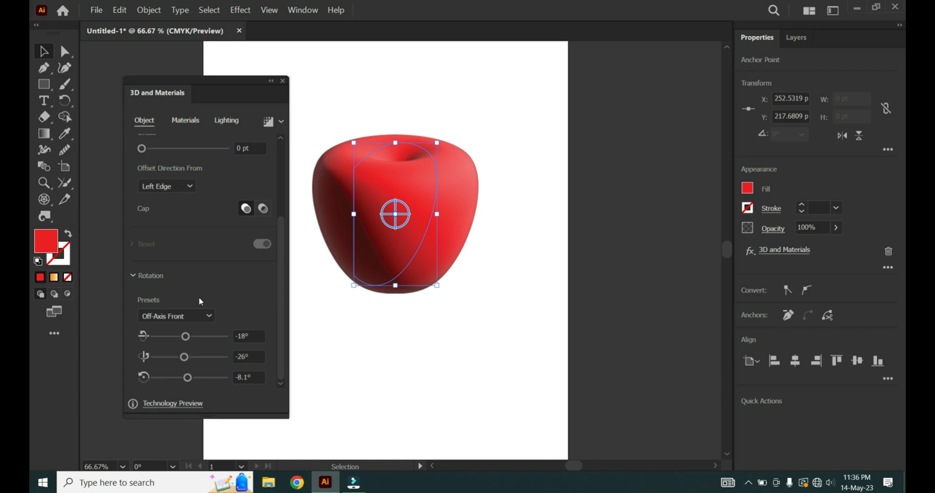
scroll(199, 296, "up", 3)
Try several materials on the revolved apple, including Die Cast Brass and a gold finish.
left_click(150, 74)
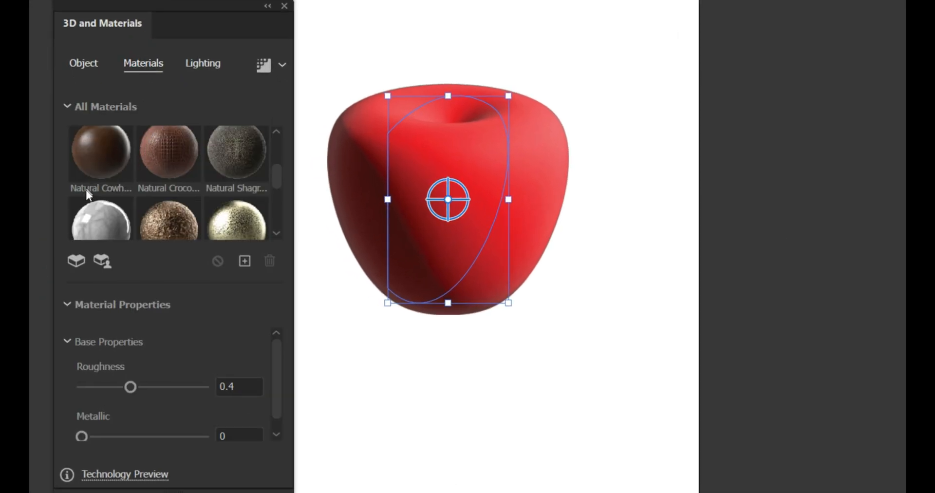
left_click(103, 157)
left_click(177, 179)
left_click(229, 215)
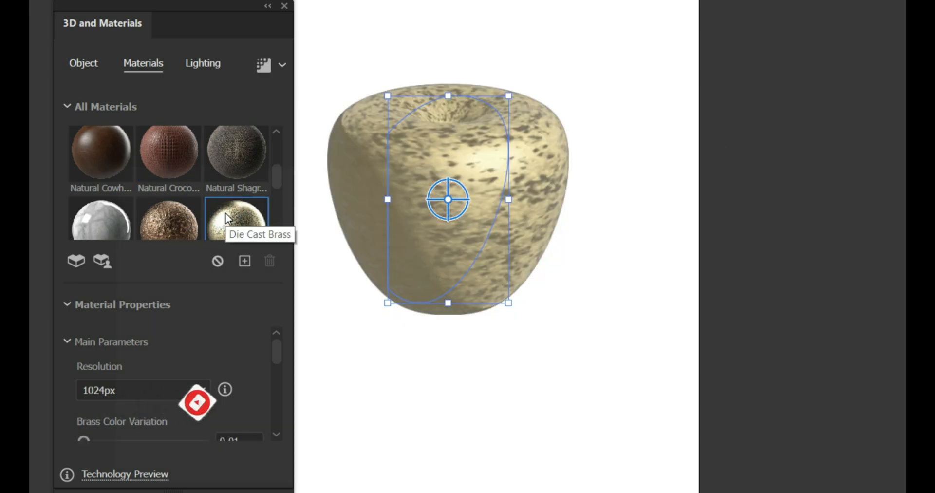
scroll(227, 213, "down", 2)
left_click(126, 197)
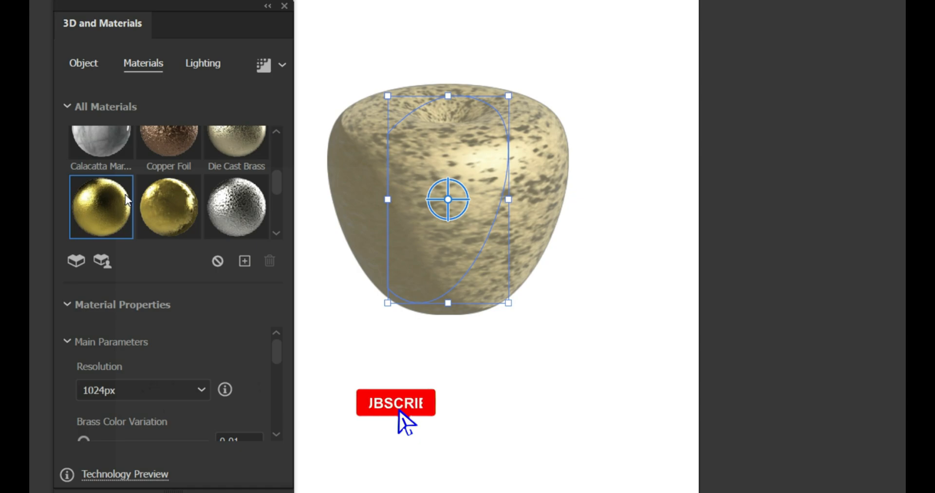
scroll(126, 197, "down", 3)
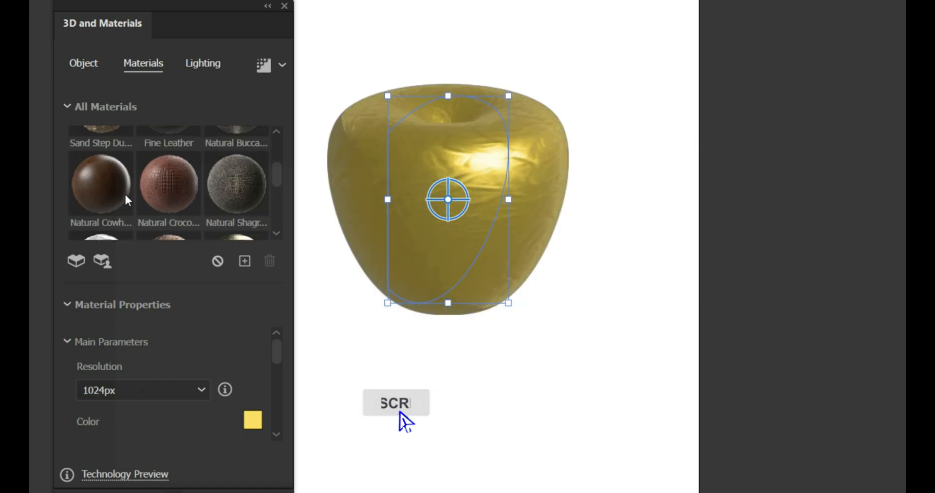
Apply the natural cowhide leather material to the apple and change its cowhide color to red.
left_click(103, 180)
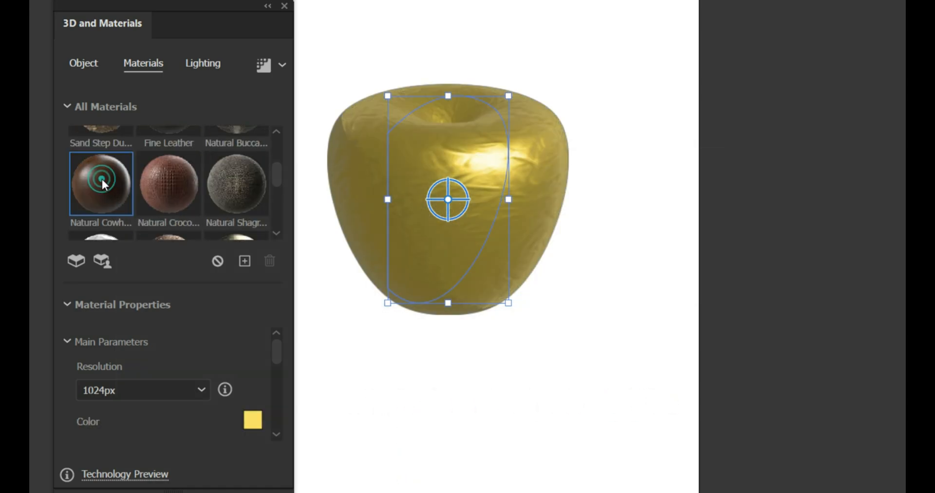
left_click(254, 419)
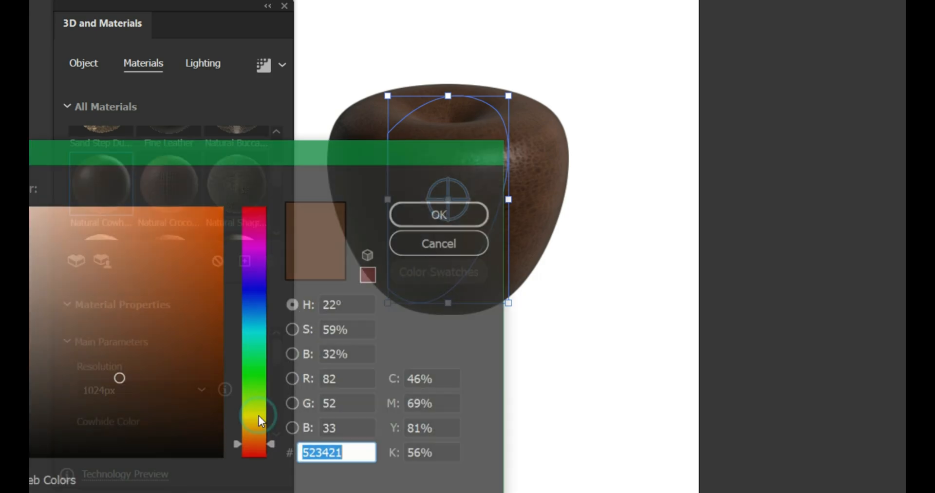
left_click(248, 212)
mouse_move(202, 226)
left_mouse_down()
mouse_move(241, 191)
mouse_move(224, 195)
mouse_move(252, 272)
mouse_move(251, 265)
left_mouse_up()
left_click(442, 214)
Set the material's cowhide roughness to 0.11 and its cowhide roughness variation to 0.17.
scroll(226, 369, "down", 1)
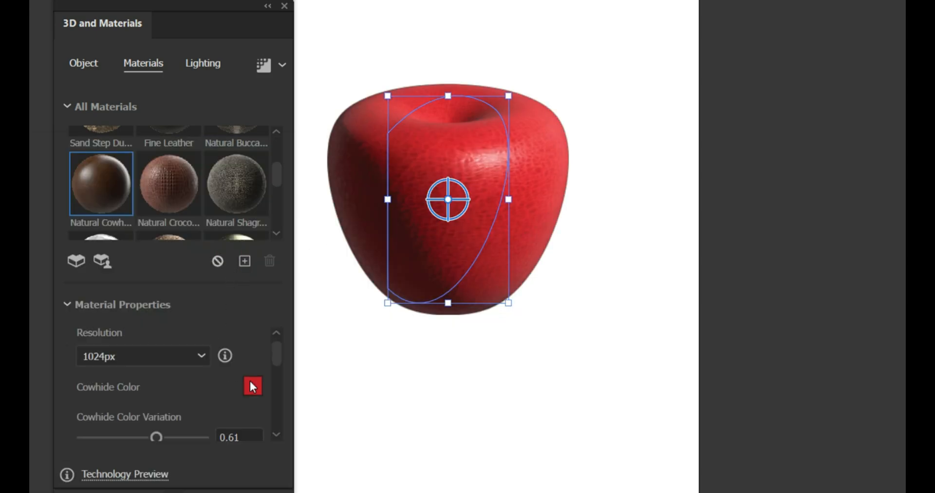
scroll(251, 382, "down", 1)
left_click_drag(159, 404, 101, 402)
scroll(214, 366, "down", 1)
scroll(173, 392, "down", 1)
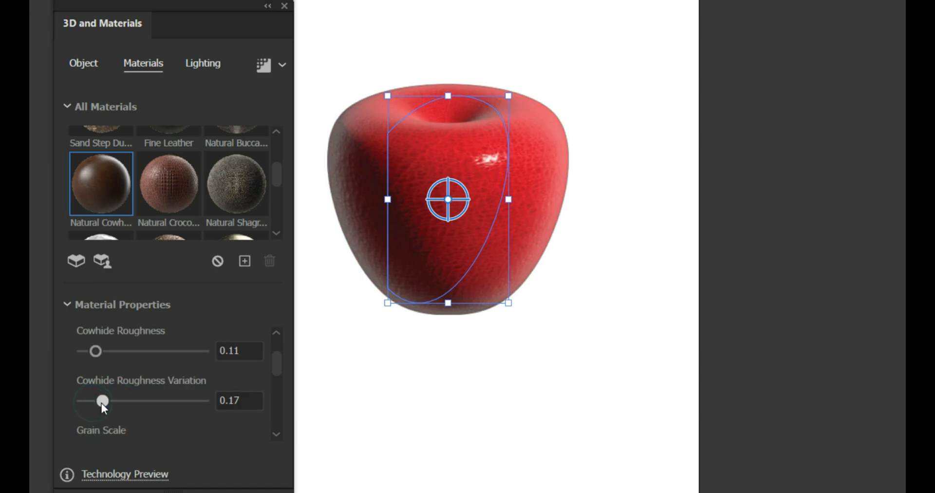
scroll(152, 378, "down", 1)
scroll(168, 383, "down", 3)
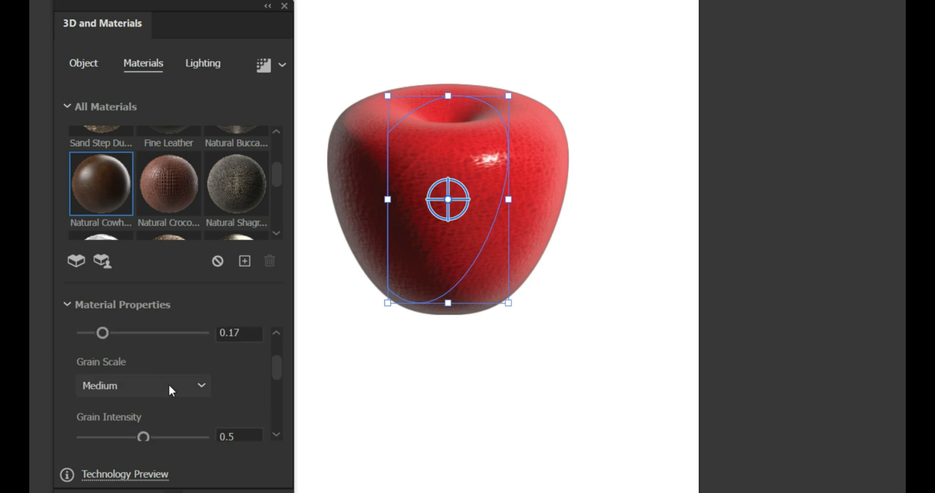
Set the light height to 49° and enable the apple's shadow with its position below the object.
left_click(203, 63)
left_click_drag(141, 350, 147, 351)
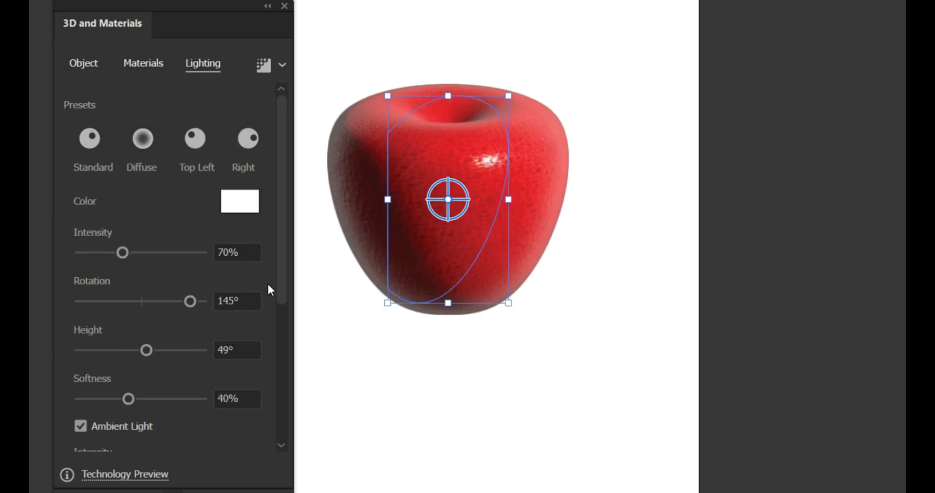
left_click_drag(281, 283, 277, 386)
left_click(256, 331)
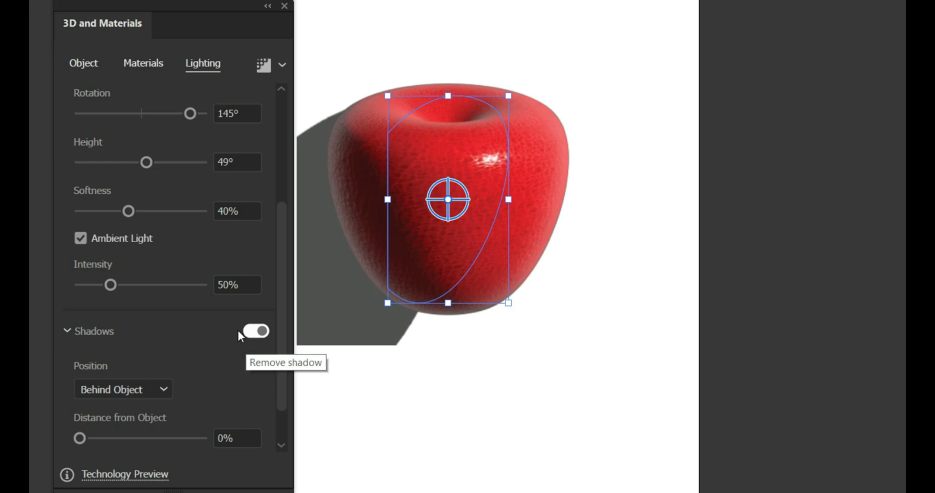
left_click(157, 389)
left_click(145, 434)
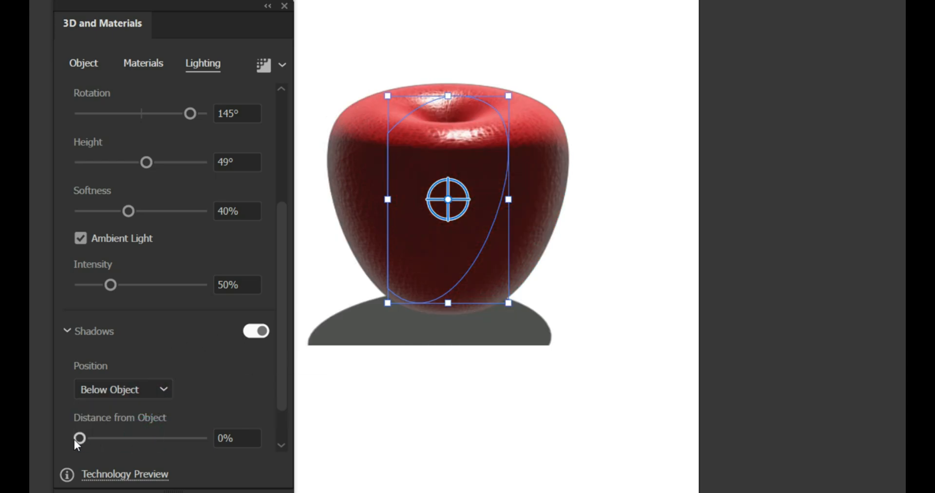
Set the shadow's distance from the object to 0% and its shadow bounds to 400%.
left_click_drag(78, 439, 56, 437)
left_click_drag(281, 393, 279, 426)
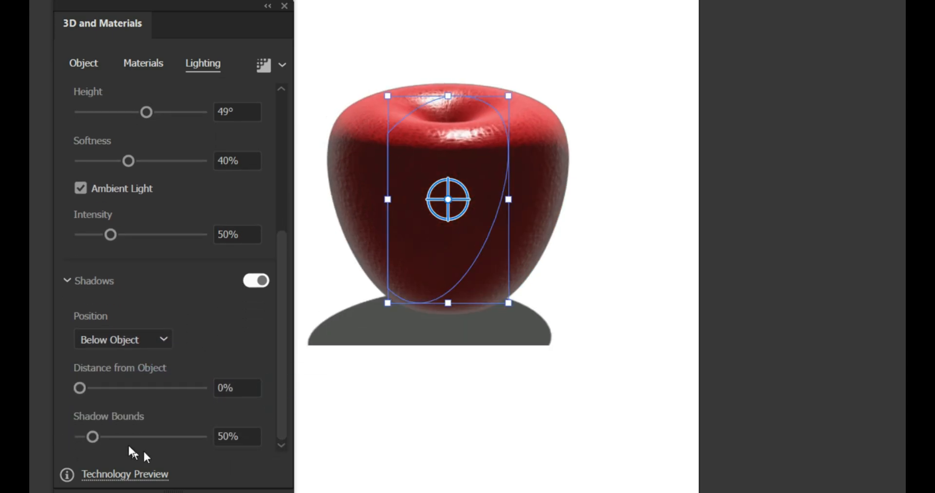
left_click_drag(111, 435, 251, 434)
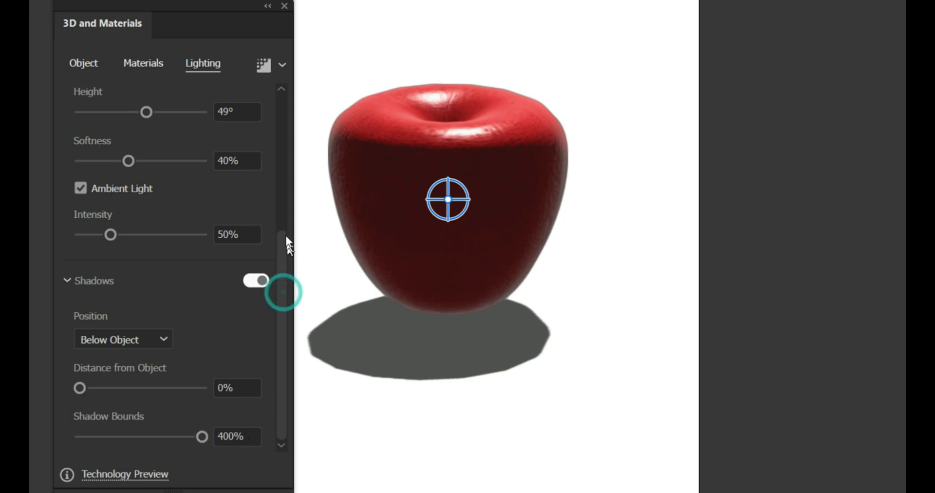
Try the Diffuse and Right lighting presets on the apple and settle on the Top Left preset.
left_click_drag(288, 243, 292, 83)
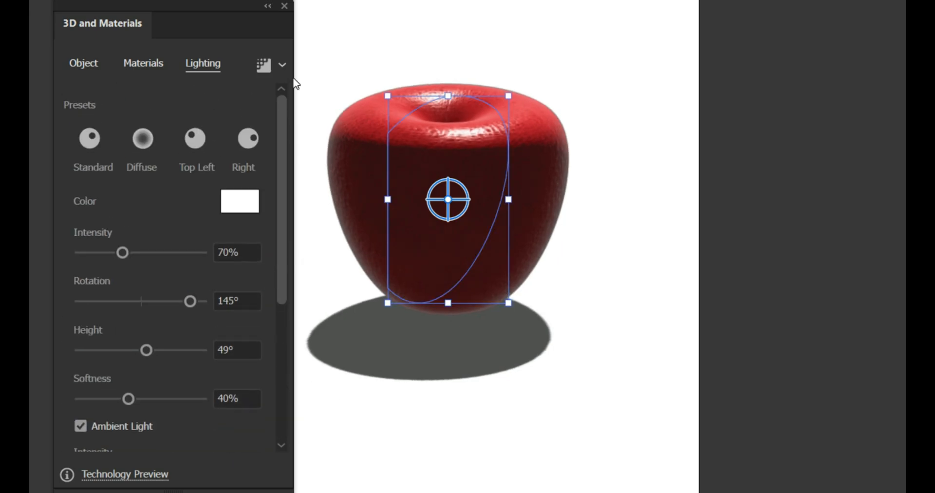
left_click(146, 142)
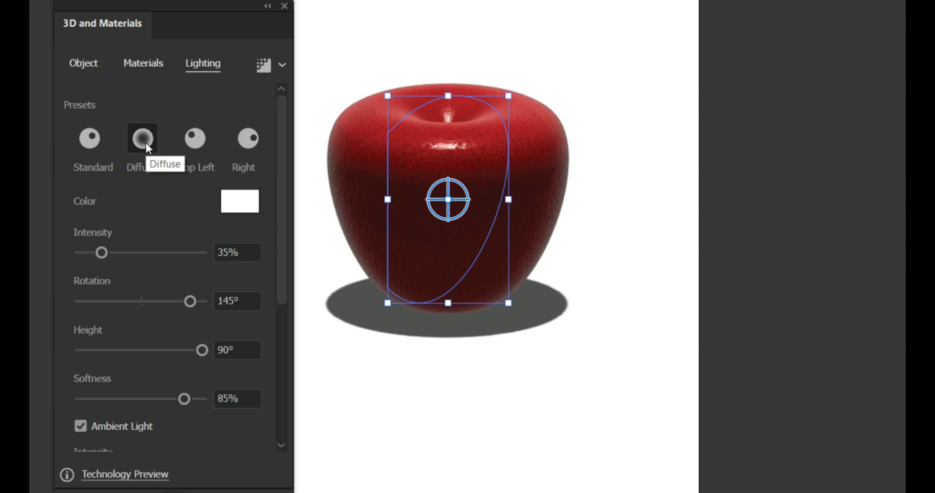
left_click(196, 139)
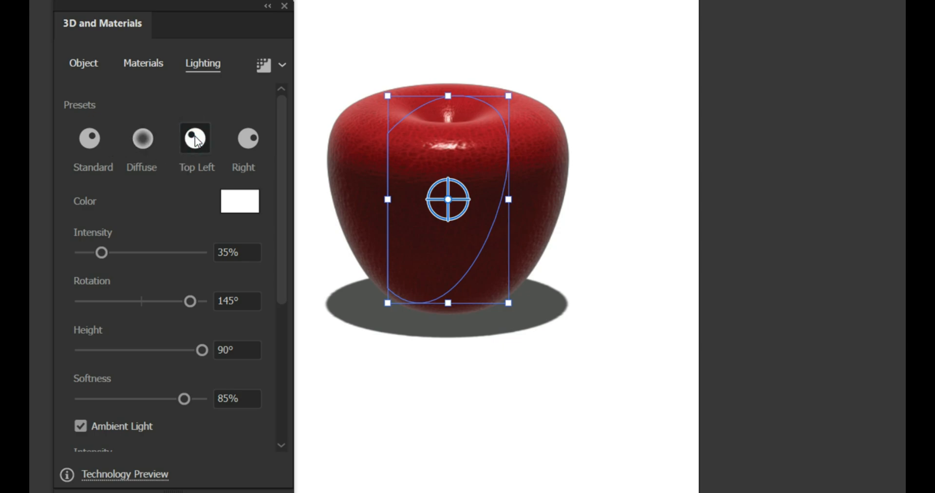
left_click(247, 141)
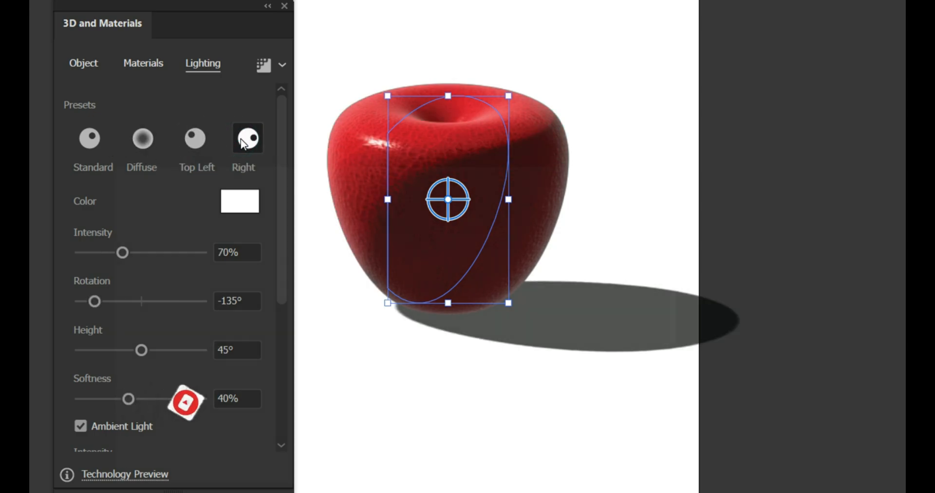
left_click(195, 139)
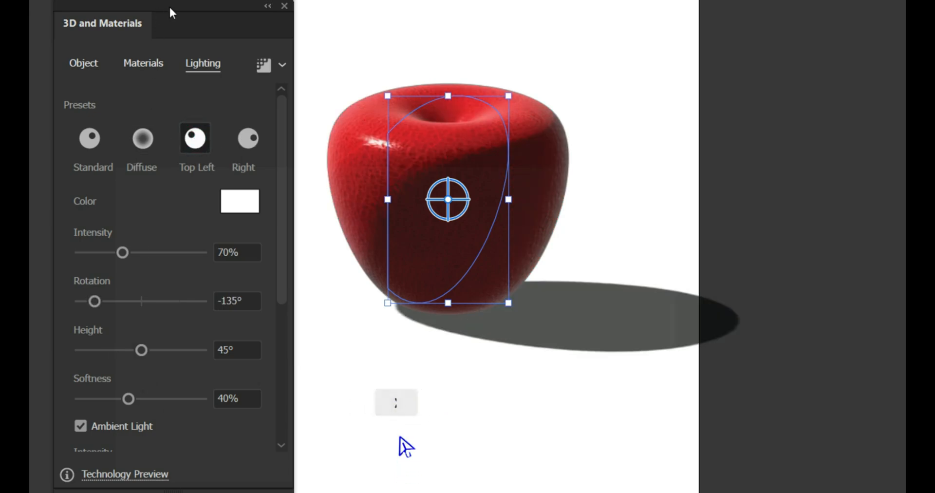
Set the light's intensity to 79%, rotation to -102°, height to 57° and softness to 54%.
left_click_drag(169, 5, 133, 8)
mouse_move(87, 257)
left_mouse_down()
mouse_move(100, 260)
mouse_move(84, 264)
mouse_move(92, 269)
left_mouse_up()
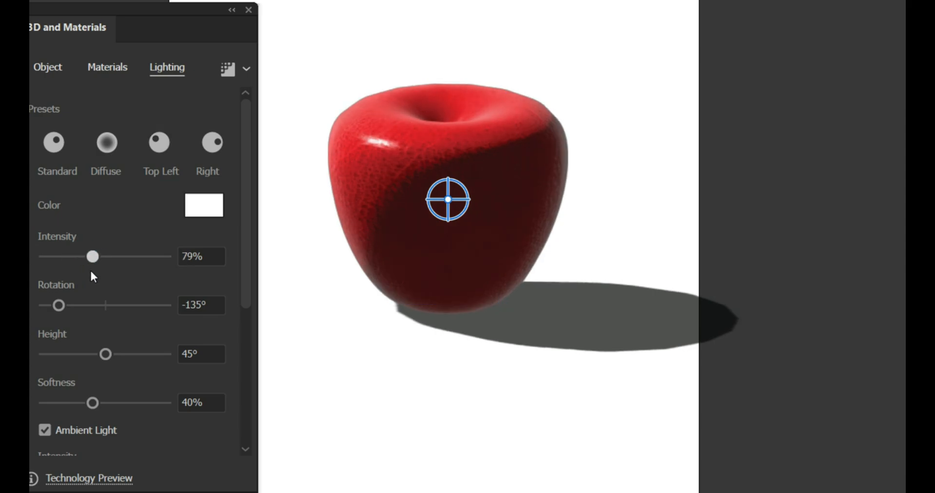
mouse_move(59, 305)
left_mouse_down()
mouse_move(82, 306)
mouse_move(66, 306)
left_mouse_up()
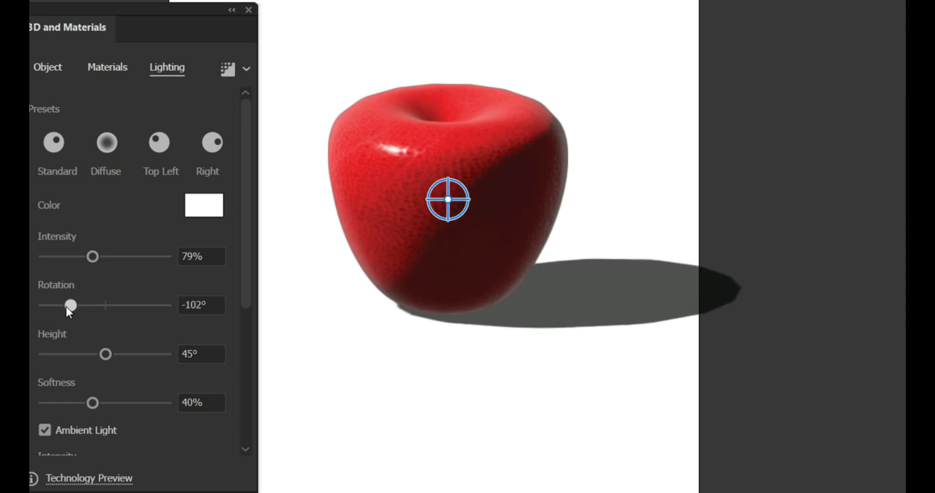
left_click_drag(94, 355, 118, 350)
left_click_drag(92, 402, 71, 404)
Set the ambient light intensity to 46% and render the apple with ray tracing.
left_click_drag(250, 295, 250, 420)
mouse_move(74, 278)
left_mouse_down()
mouse_move(83, 280)
mouse_move(38, 291)
mouse_move(73, 287)
left_mouse_up()
scroll(73, 288, "down", 2)
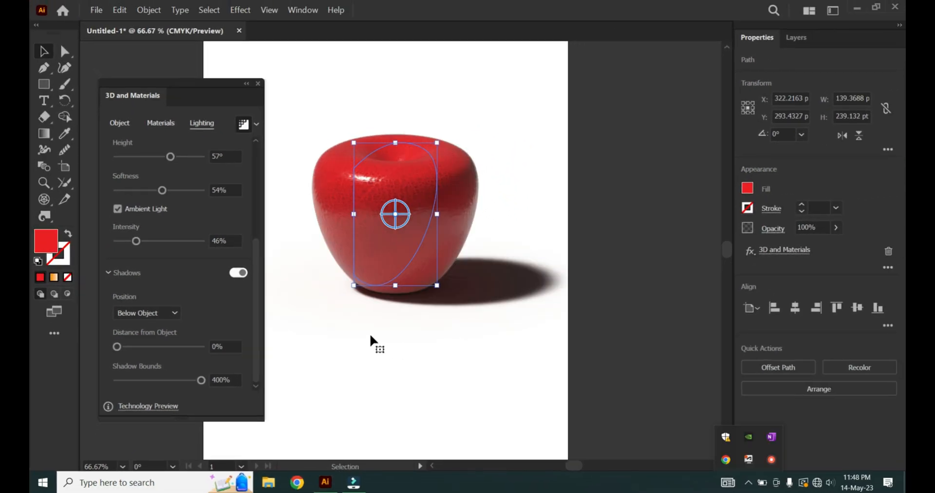
Deselect the apple and close the 3D and Materials panel.
left_click(370, 333)
left_click(375, 350)
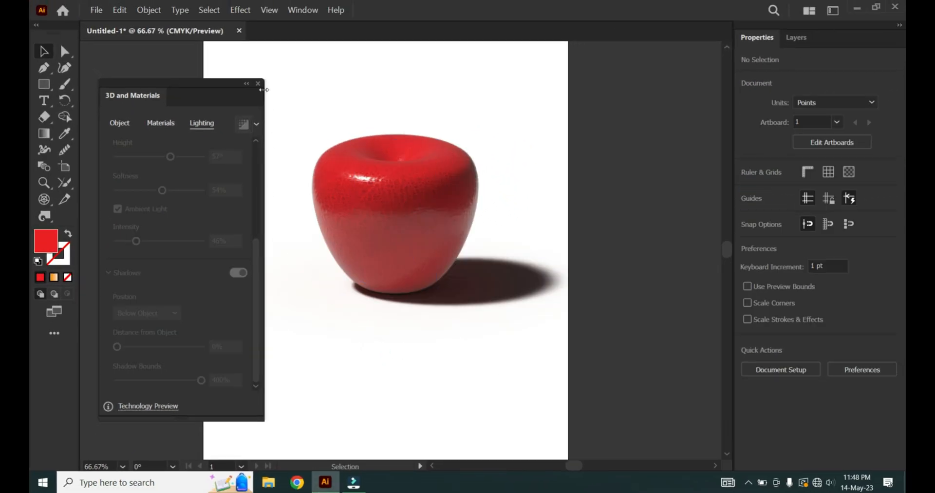
left_click(257, 83)
Expand the 3D apple's appearance and move the expanded apple slightly downward on the artboard.
left_click(378, 239)
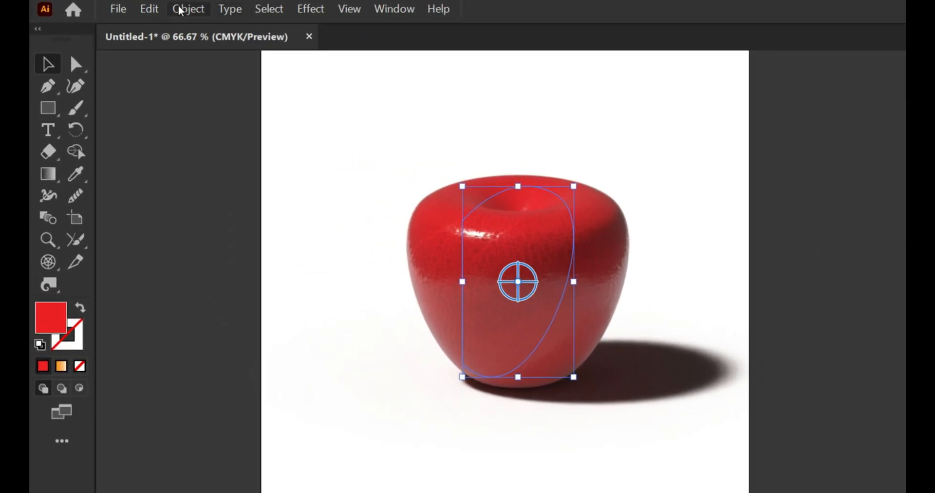
left_click(148, 10)
left_click(222, 183)
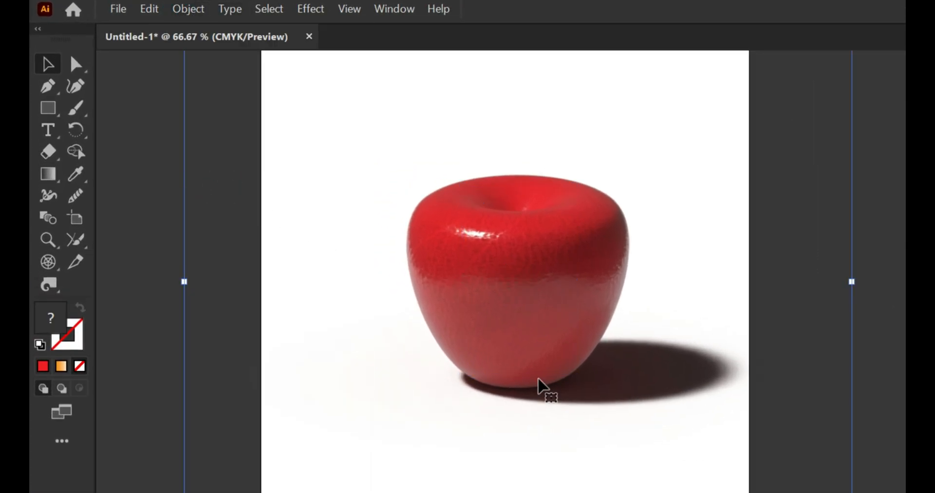
mouse_move(515, 308)
left_mouse_down()
mouse_move(528, 307)
mouse_move(509, 303)
left_mouse_up()
left_click(137, 135)
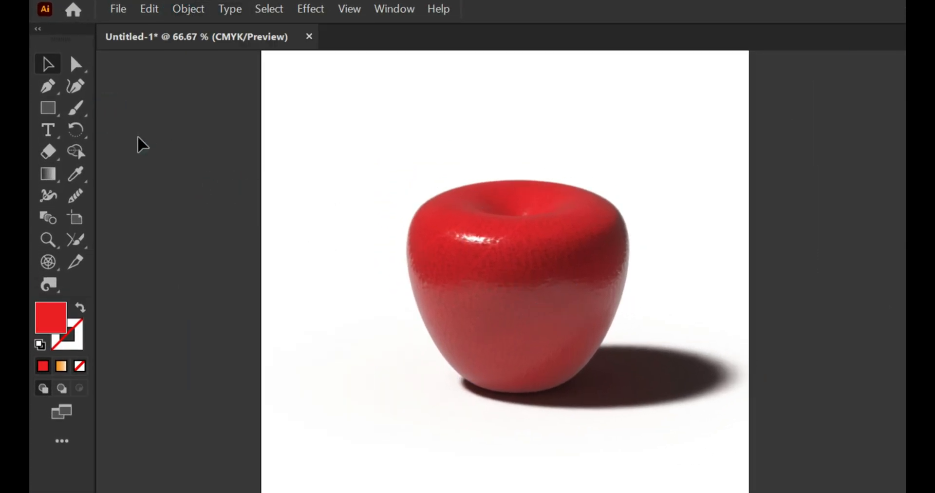
Draw a green upright ellipse about 80 pt wide and 157 pt high, above and left of the apple.
scroll(152, 132, "up", 1)
left_click(48, 89)
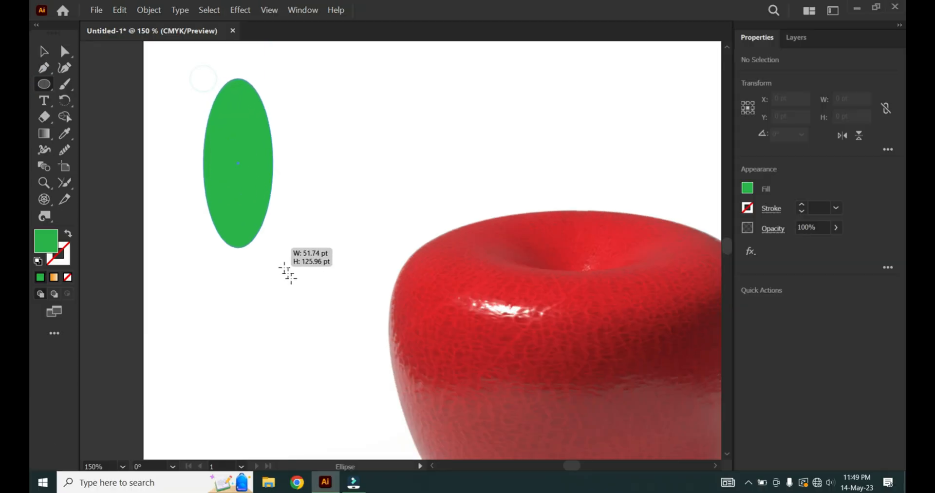
left_click_drag(273, 247, 311, 290)
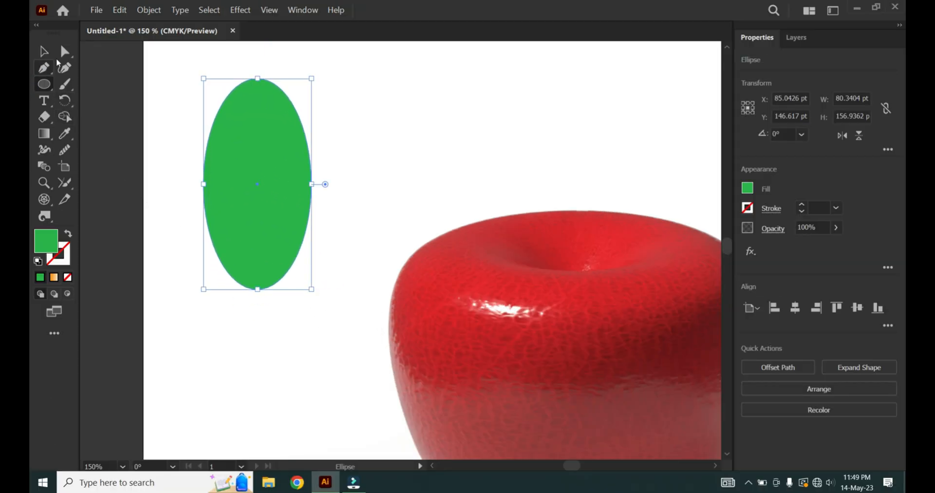
Convert the green ellipse's top and bottom anchor points to corners to form a pointed leaf shape.
left_click(64, 51)
left_click(257, 79)
left_click(789, 292)
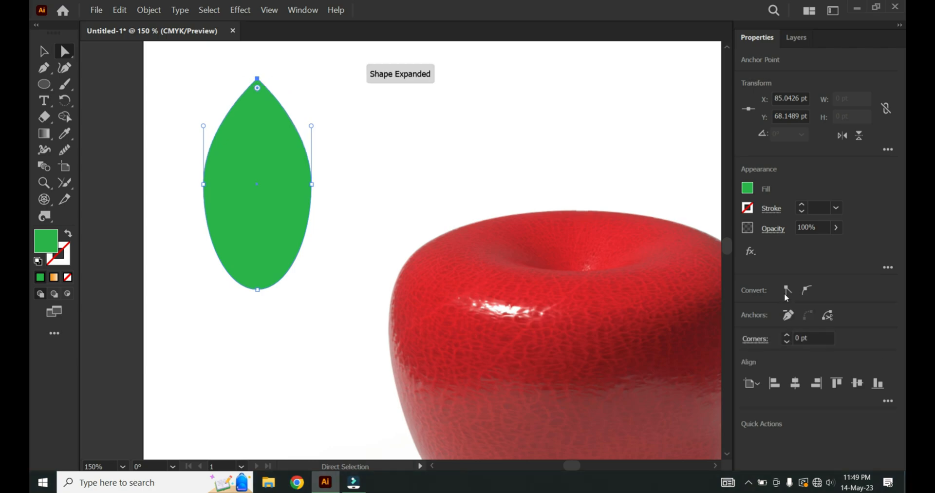
left_click(257, 290)
left_click(789, 291)
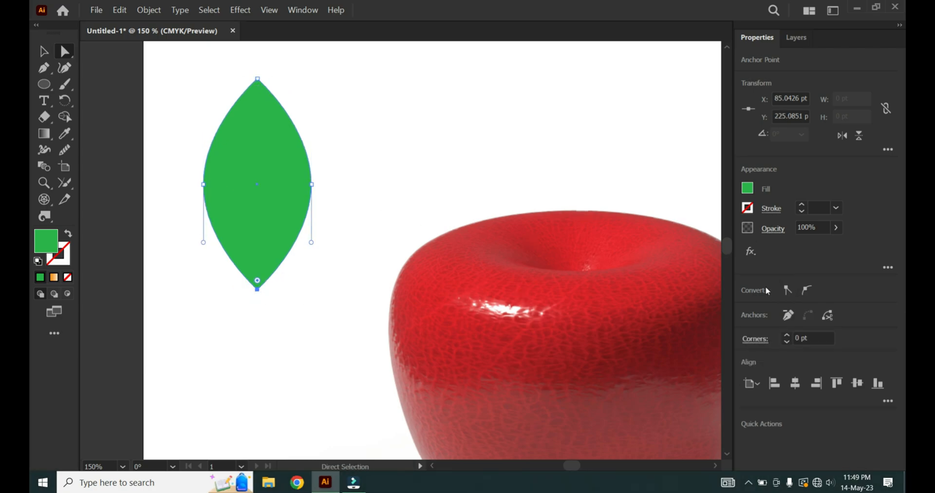
left_click(43, 51)
left_click(191, 63)
left_click(64, 51)
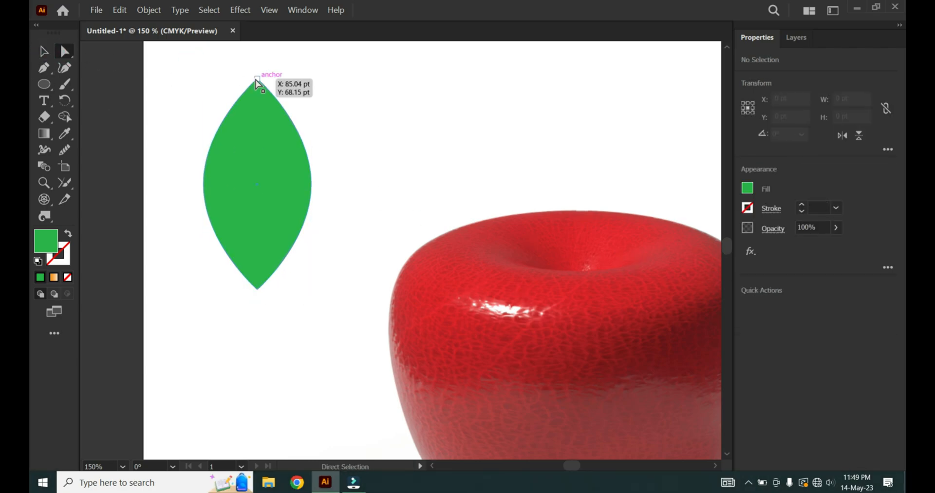
Shift the leaf's top anchor point up and to the right, and reshape the curve of the leaf's left side.
left_click_drag(257, 78, 290, 68)
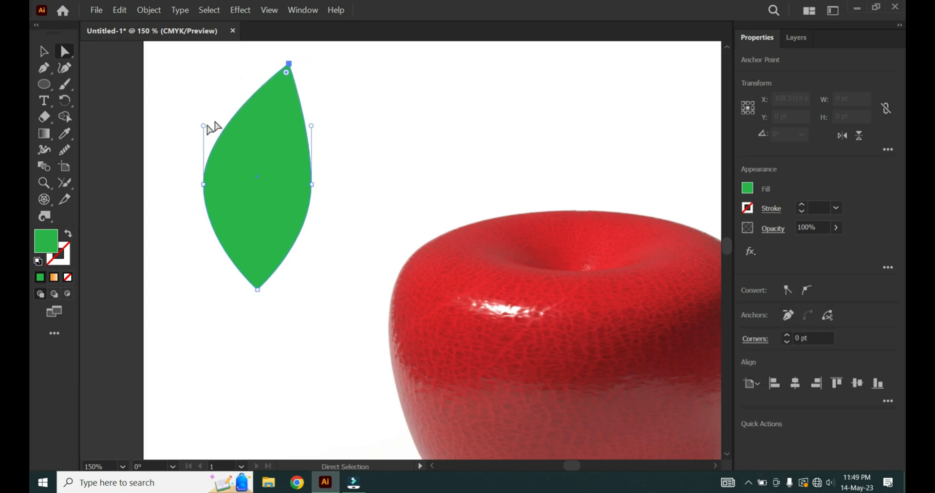
left_click(204, 130)
left_click(290, 64)
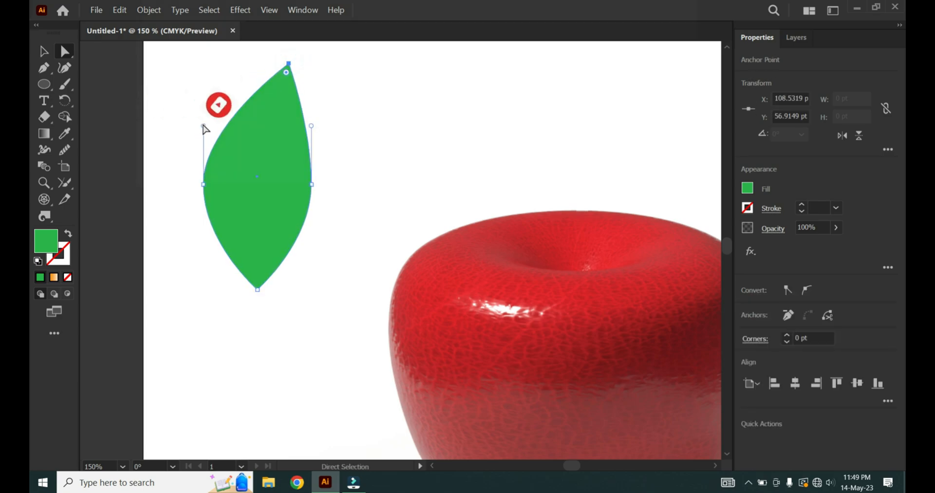
left_click(45, 69)
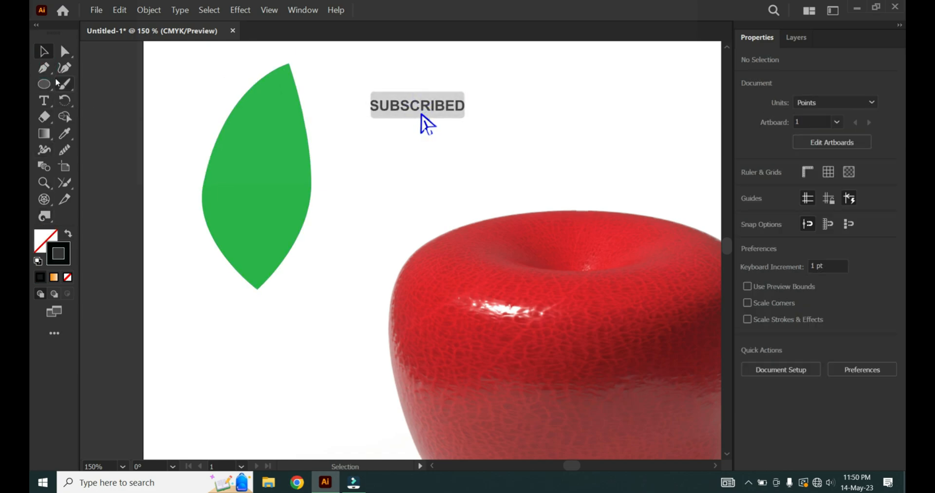
Draw a narrow pointed midrib with the Pen tool from just below the leaf's base to near its tip, and curve its sides.
left_click(44, 68)
scroll(245, 312, "up", 1)
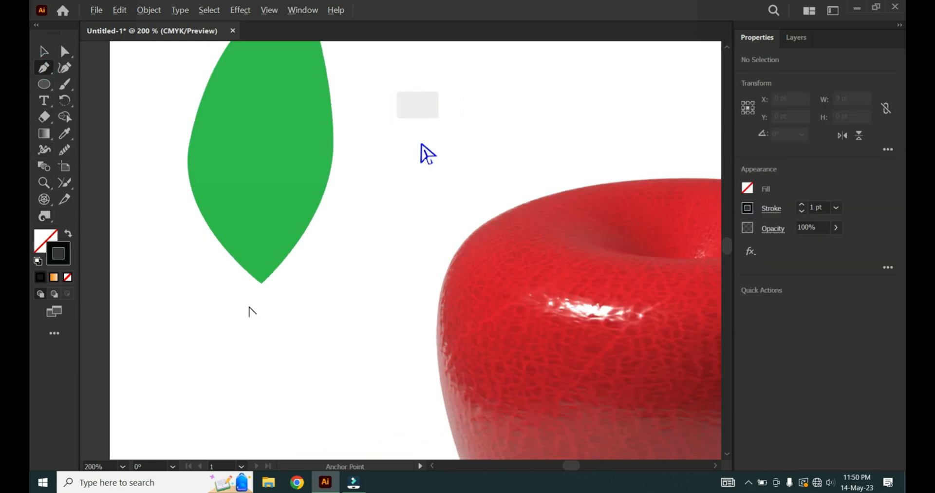
scroll(252, 312, "up", 2)
left_click(289, 388)
left_click(328, 83)
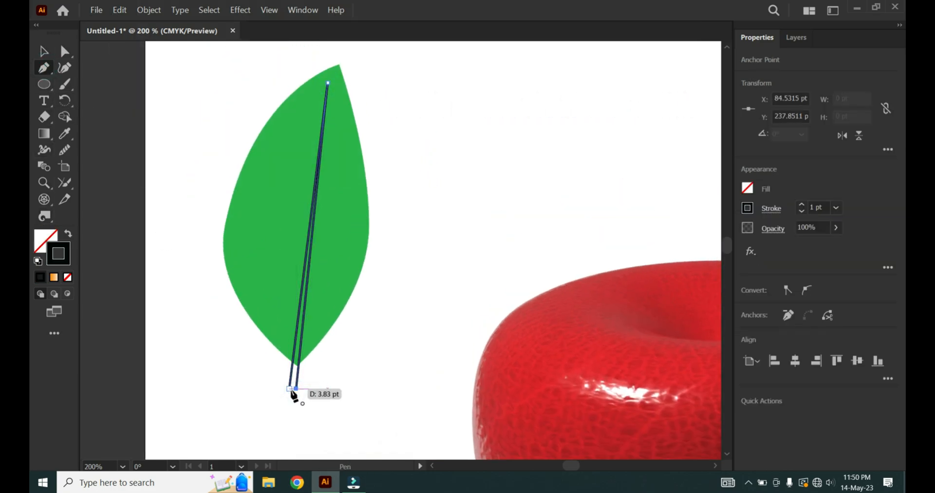
left_click_drag(47, 75, 97, 84)
left_click_drag(311, 220, 293, 220)
Draw a thin closed V-shaped pair of side veins across the midrib in the upper part of the leaf.
left_click_drag(43, 68, 97, 68)
scroll(223, 203, "up", 1)
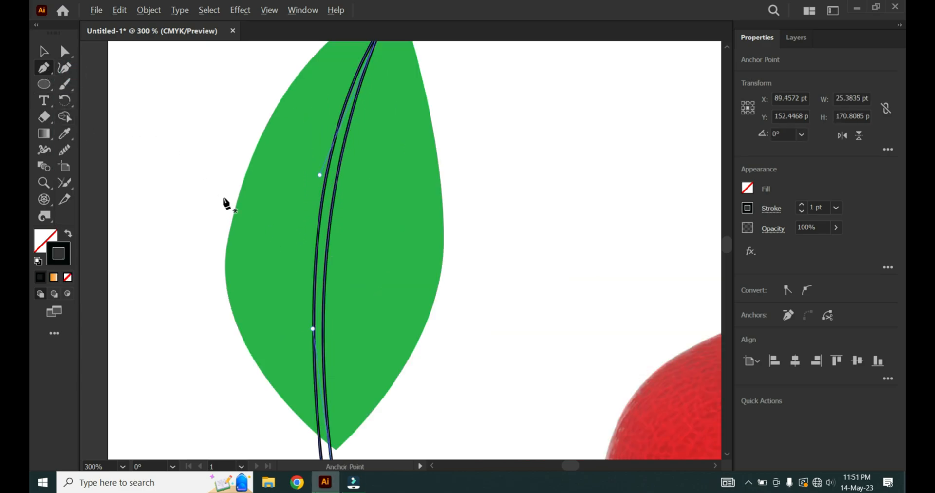
left_click(308, 97)
left_click(335, 169)
left_click(417, 140)
left_click(336, 176)
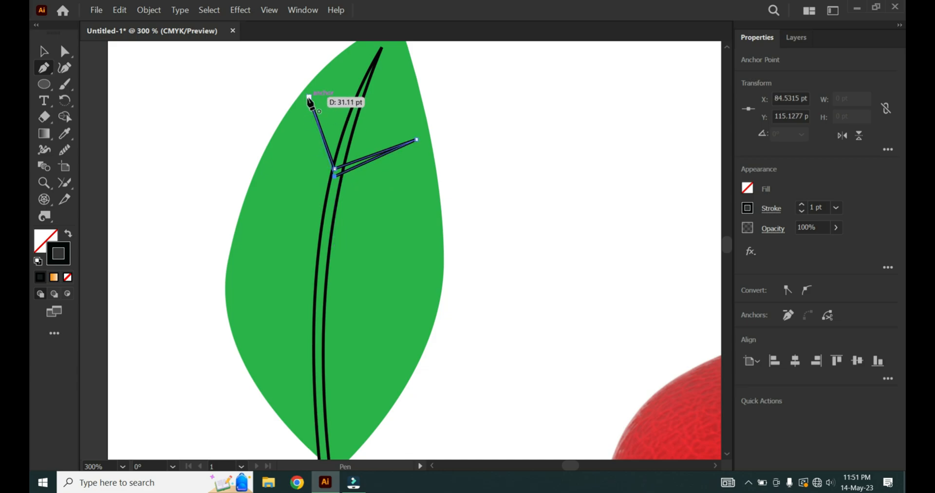
key("Escape")
Draw a second closed V-shaped vein pair across the midrib, just below the uppermost pair.
left_click(279, 168)
left_click(322, 247)
left_click(425, 207)
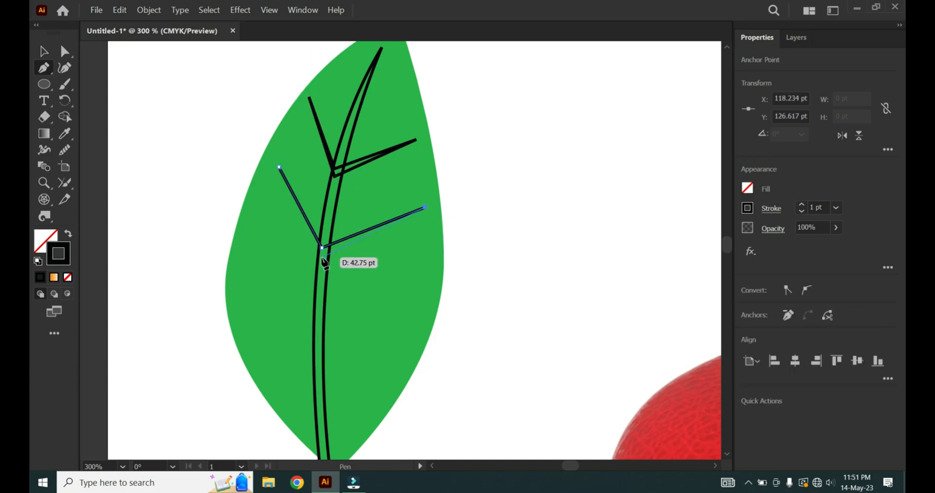
left_click(322, 257)
scroll(280, 235, "down", 2)
key("Escape")
Draw a third closed V-shaped vein pair across the midrib, below the second pair.
left_click(262, 213)
left_click(317, 289)
left_click(426, 237)
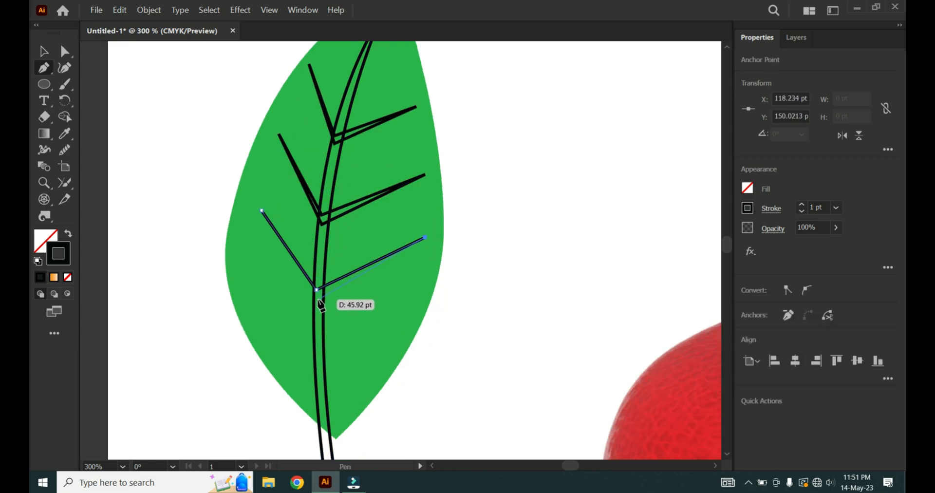
left_click(317, 299)
scroll(263, 241, "down", 2)
key("Escape")
Draw a fourth, lowest closed V-shaped vein pair across the midrib near the leaf's base.
left_click(255, 246)
left_click(316, 331)
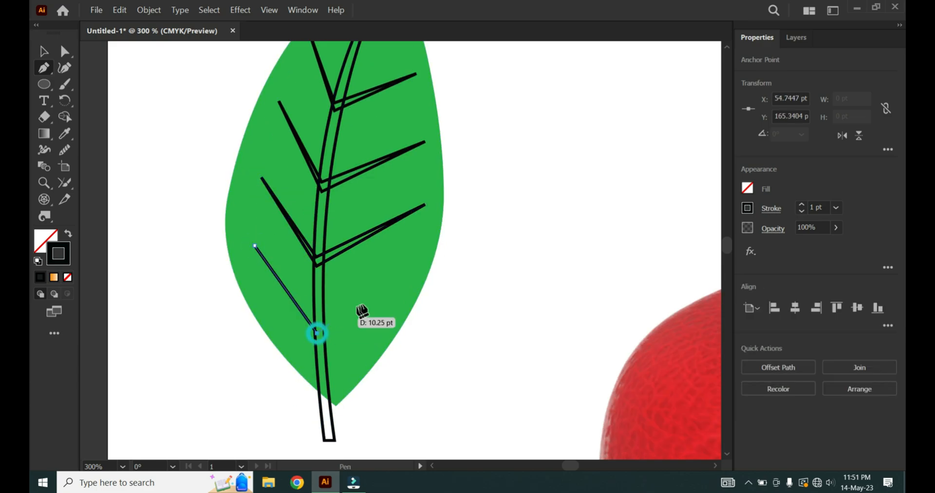
left_click(400, 274)
left_click(320, 344)
scroll(128, 148, "down", 3)
key("Escape")
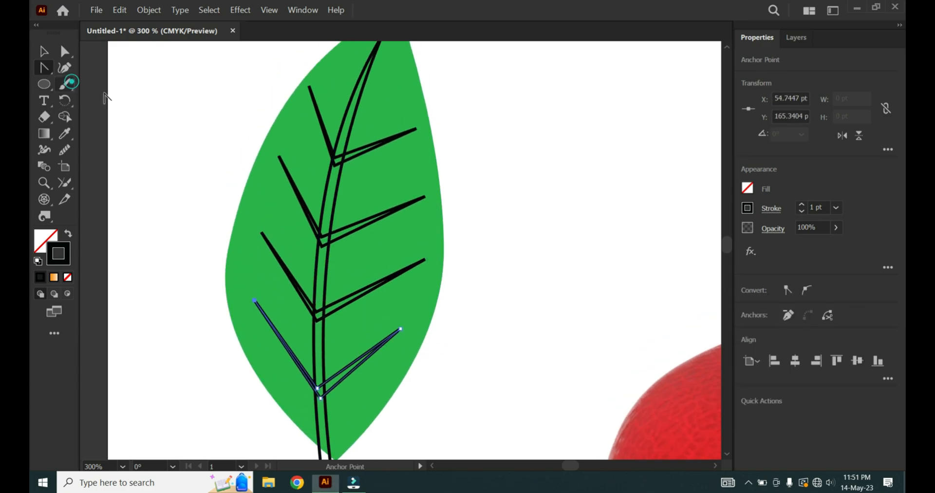
Bend the straight edges of all four vein pairs into smooth curves with the Anchor Point tool.
left_click(324, 129)
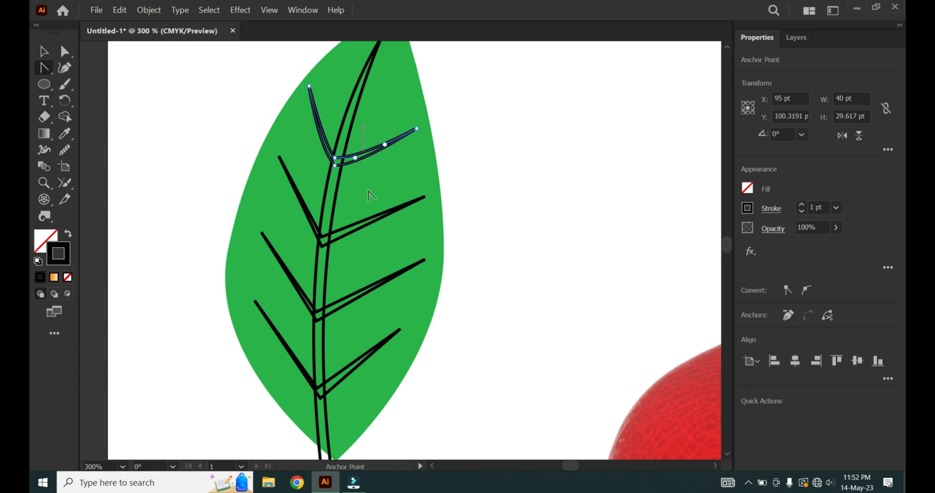
left_click(363, 225)
left_click(302, 222)
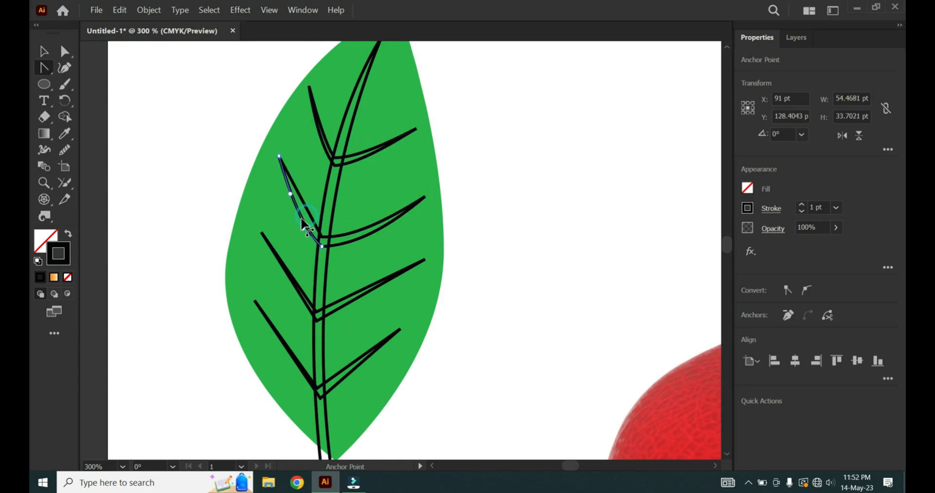
left_click(290, 274)
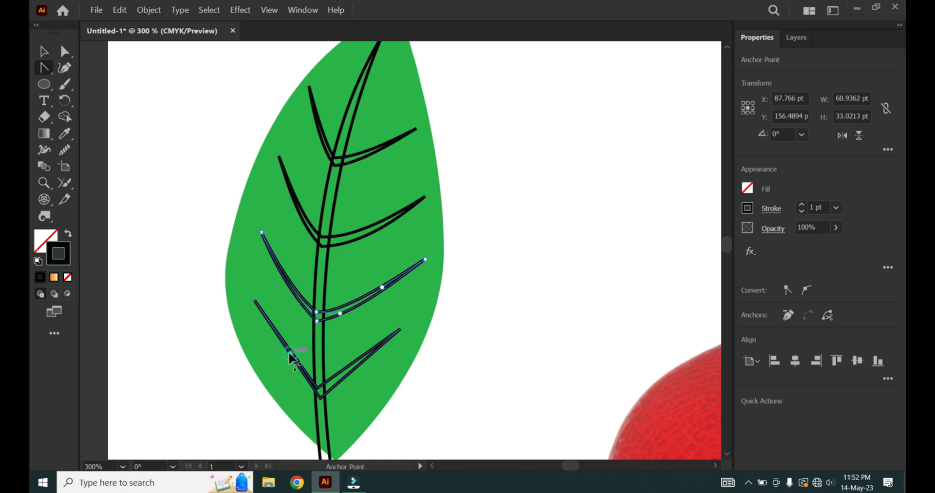
left_click(290, 355)
left_click_drag(347, 369, 351, 375)
Select the leaf with its veins and merge the midrib and side veins into a light green vein shape using the Shape Builder tool.
left_click(43, 52)
left_click_drag(184, 52, 461, 382)
left_click(65, 117)
scroll(338, 153, "up", 2)
mouse_move(335, 153)
left_mouse_down()
mouse_move(326, 188)
mouse_move(328, 168)
mouse_move(348, 170)
left_mouse_up()
scroll(314, 190, "down", 2)
mouse_move(308, 195)
left_mouse_down()
mouse_move(305, 223)
mouse_move(322, 213)
mouse_move(300, 261)
mouse_move(302, 288)
left_mouse_up()
scroll(295, 232, "down", 2)
scroll(298, 266, "down", 2)
scroll(302, 288, "down", 1)
left_click_drag(306, 292, 311, 336)
scroll(267, 331, "down", 3)
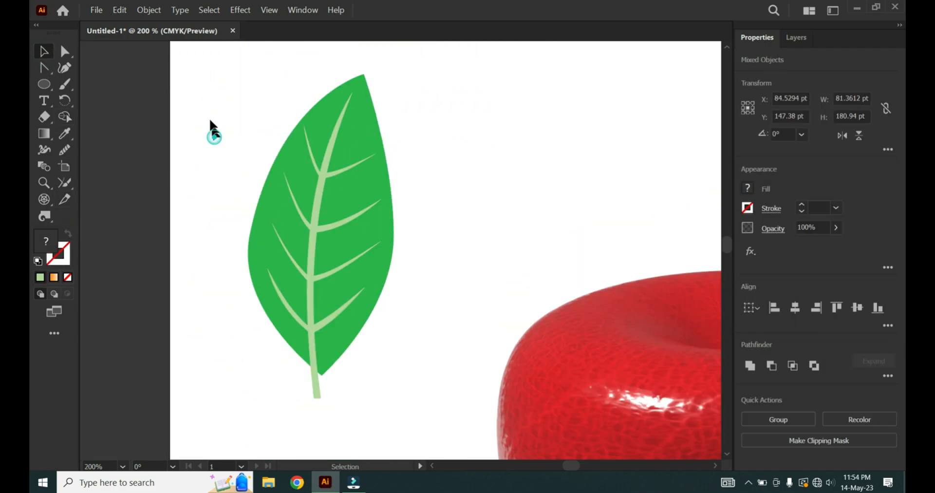
Group the leaf and its veins and apply the 3D Inflate effect to the group.
right_click(334, 246)
left_click(351, 317)
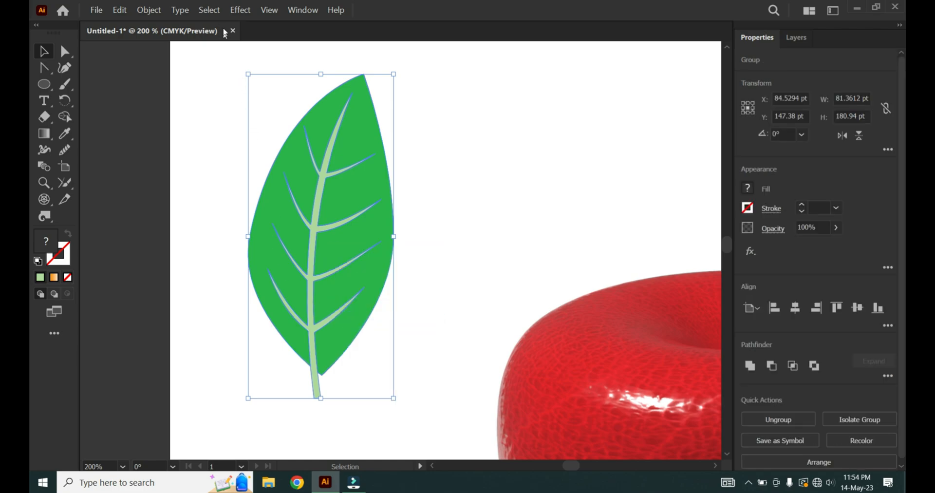
left_click(236, 11)
left_click(241, 117)
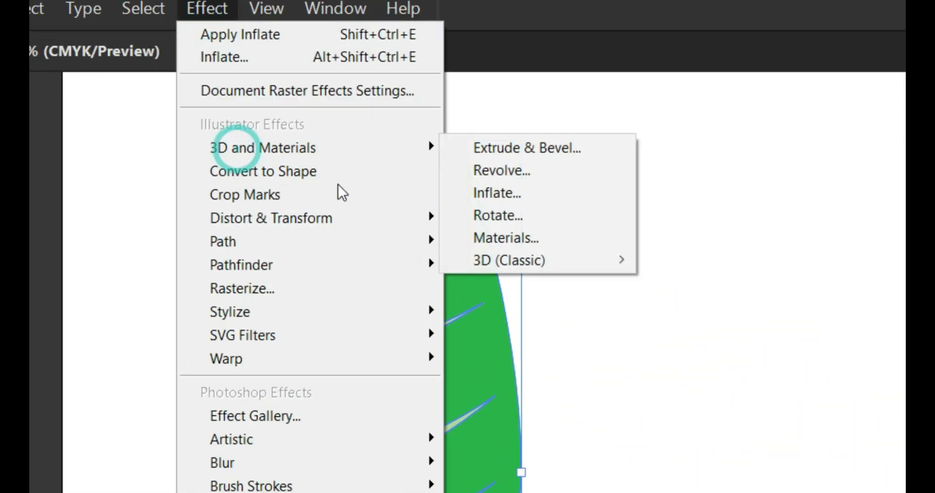
left_click(491, 192)
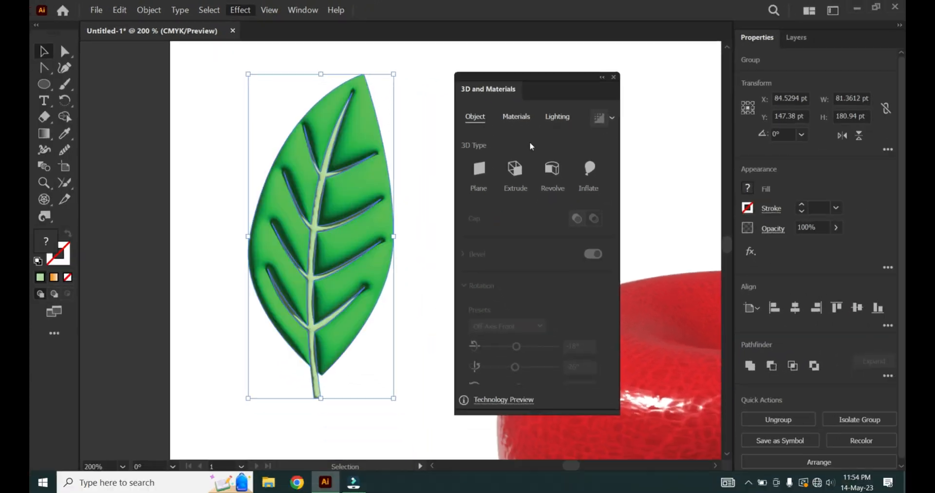
Apply the Natural Cowhide material to the inflated leaf and set its cowhide color to green.
left_click(509, 122)
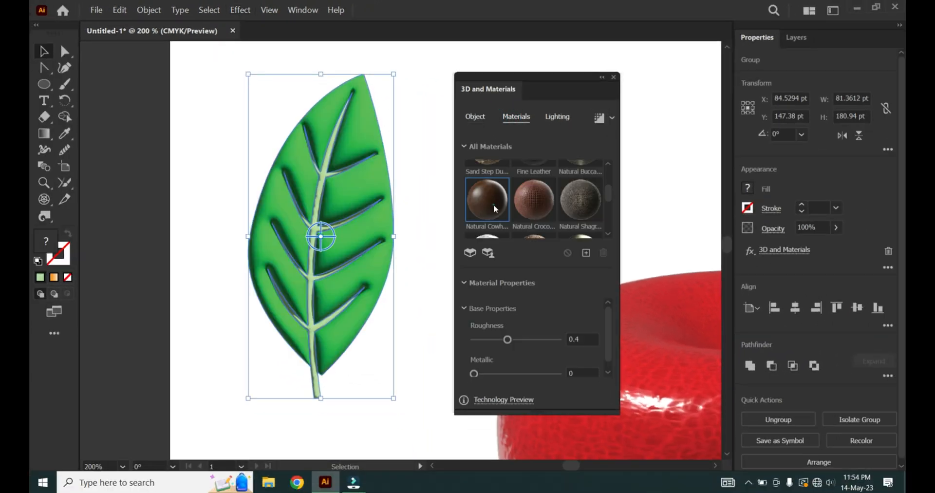
left_click(492, 207)
left_click(593, 340)
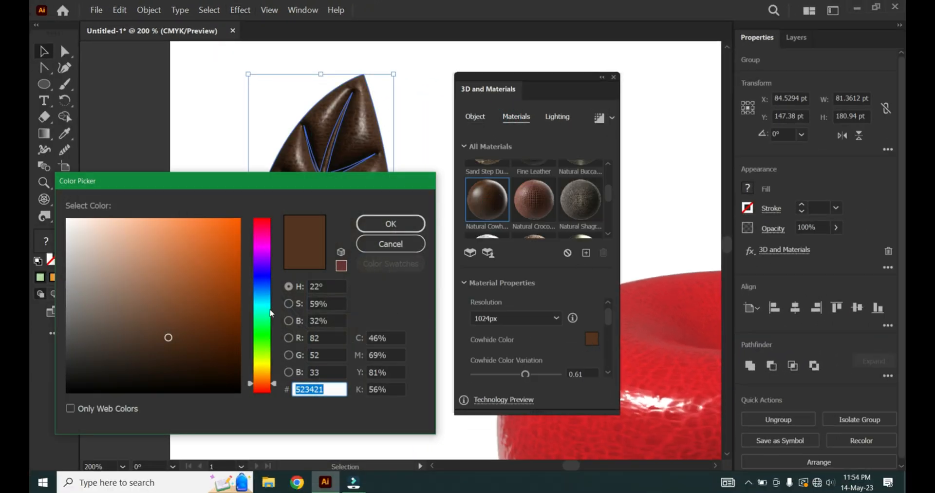
left_click_drag(261, 348, 263, 331)
left_click(367, 222)
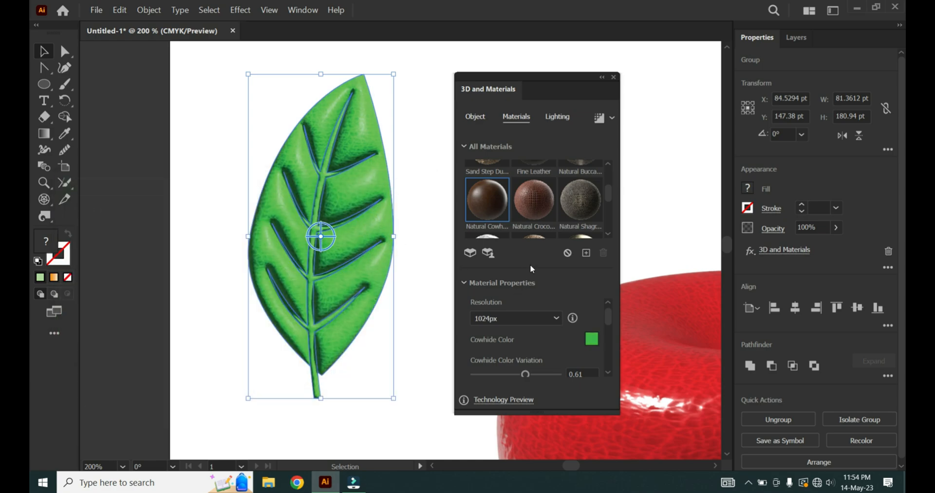
Set the leaf's depth to 0 pt and volume to 60%, and rotate it 49° about X, 37° about Y and 9° about Z.
left_click(471, 119)
scroll(513, 263, "down", 3)
left_click_drag(520, 353, 531, 354)
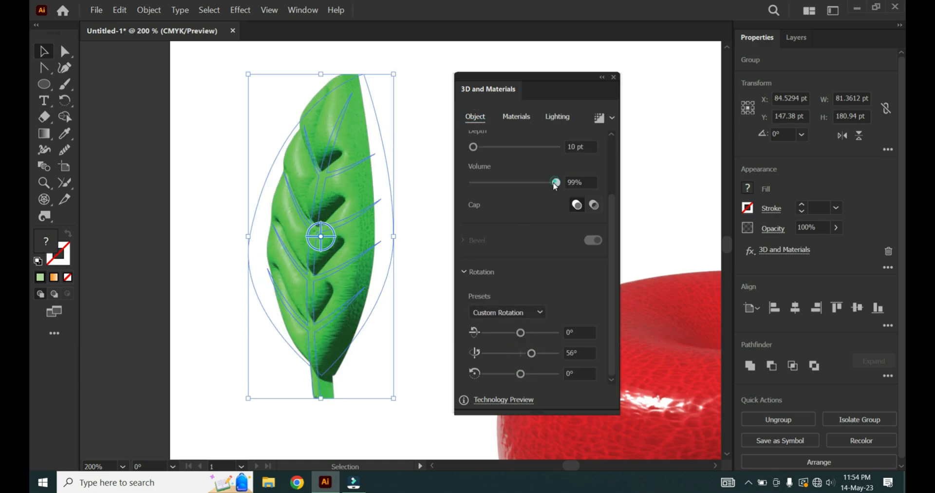
left_click_drag(556, 186, 520, 189)
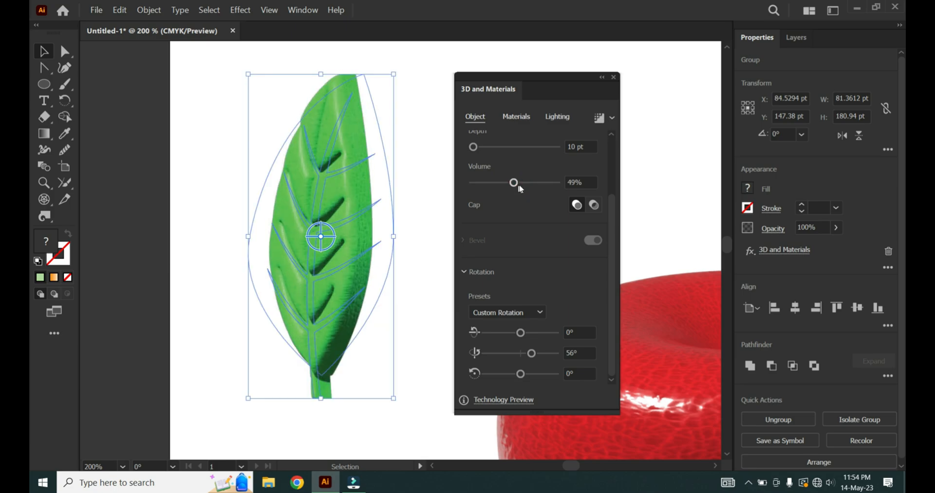
left_click_drag(478, 148, 463, 146)
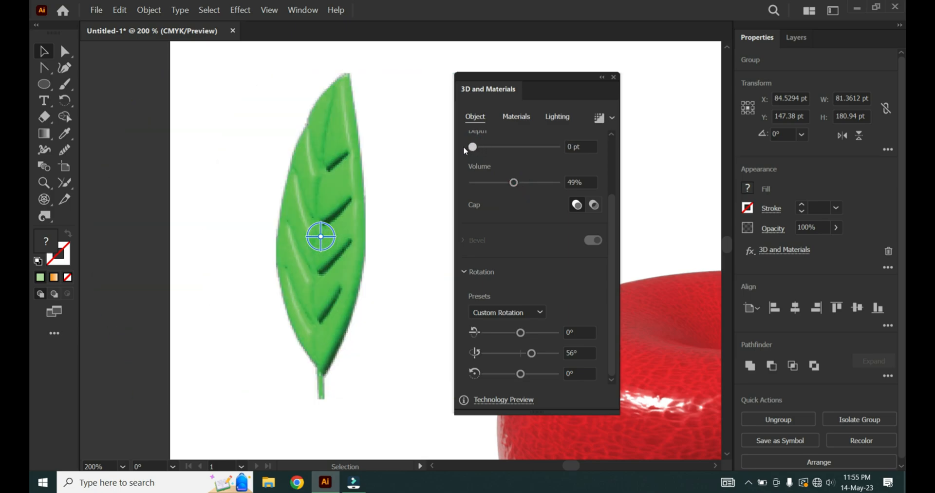
left_click_drag(513, 182, 523, 182)
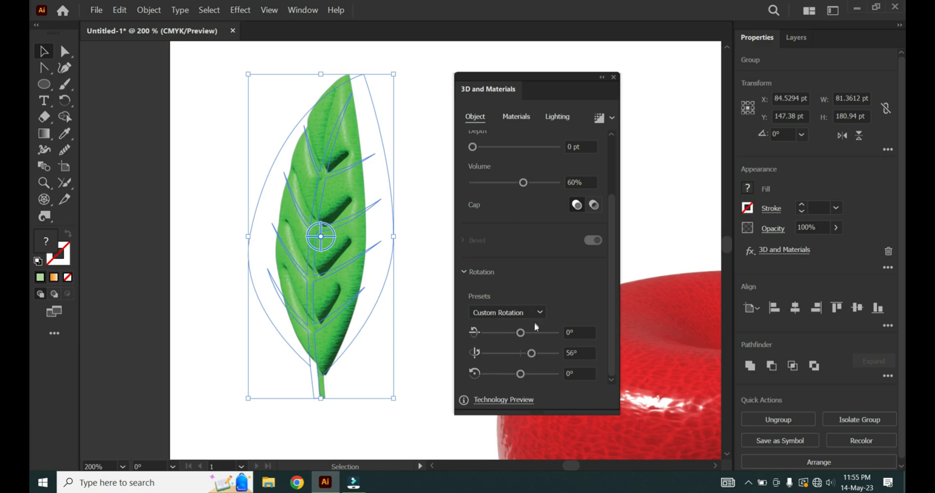
left_click_drag(521, 333, 522, 376)
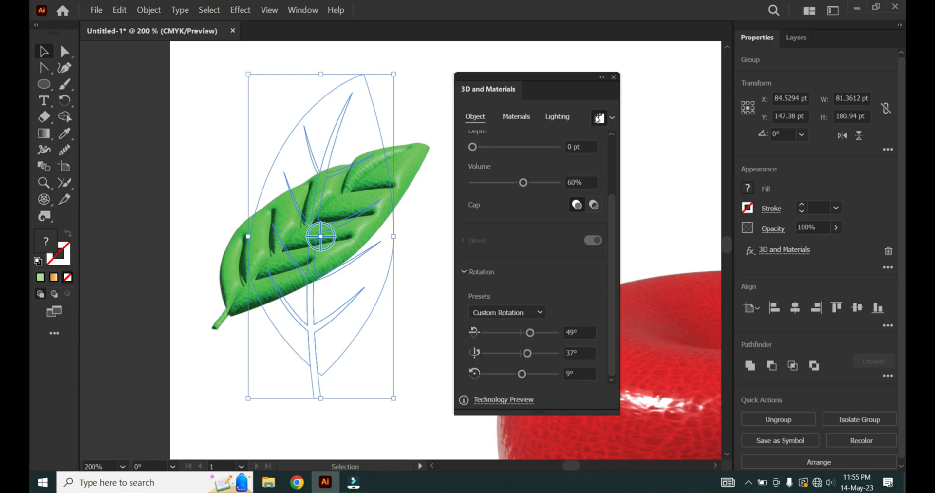
Close the 3D and Materials panel and expand the 3D leaf's appearance.
left_click(614, 77)
left_click(253, 177)
left_click(282, 219)
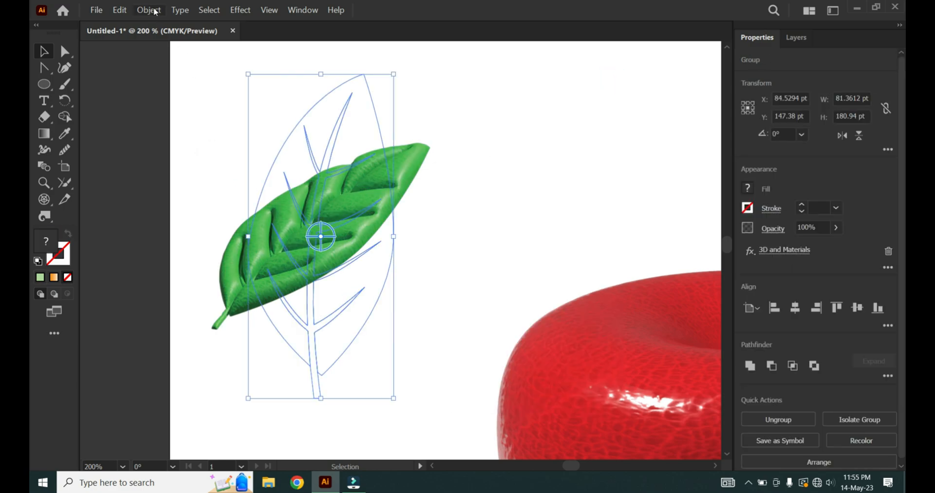
left_click(152, 11)
left_click(181, 141)
Draw a narrow upright stem shape with a curved side using the Pen tool, about 6 pt wide and 56 pt high, above the apple.
right_click(45, 69)
left_click(85, 69)
scroll(501, 119, "down", 1)
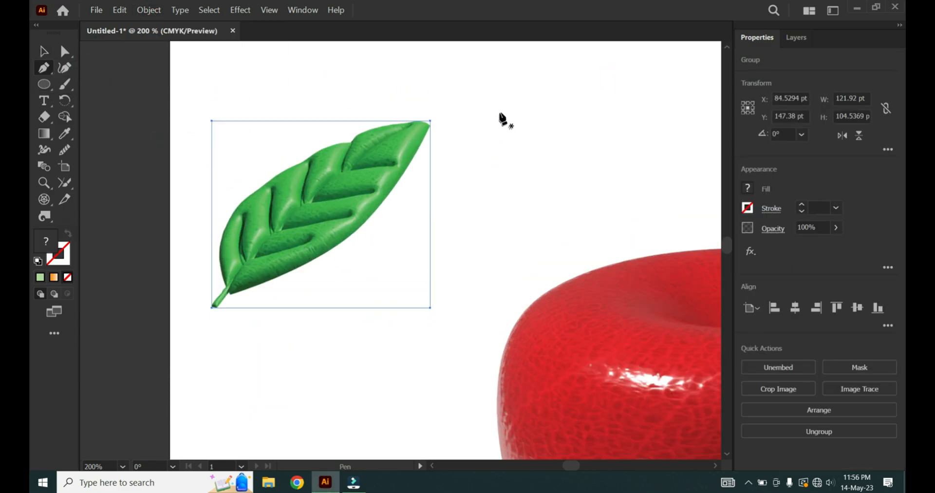
left_click(504, 100)
left_click_drag(503, 198, 493, 222)
left_click(504, 198)
left_click(515, 199)
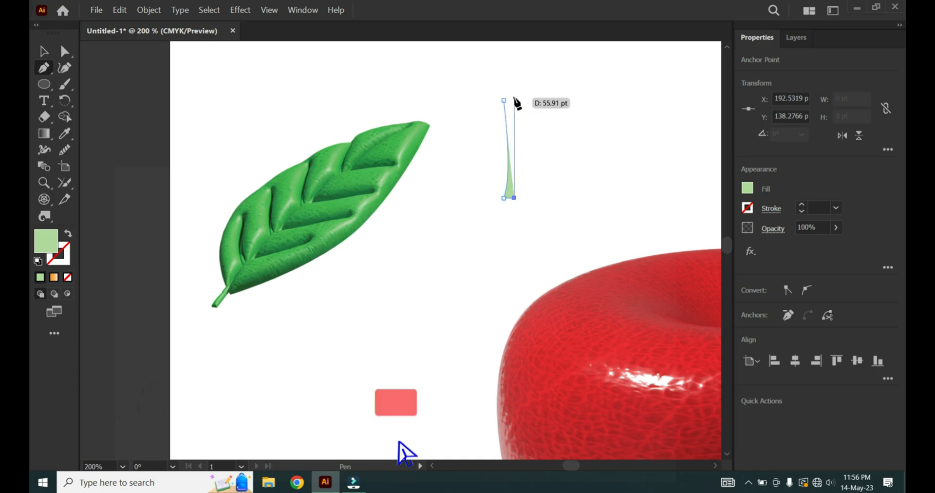
left_click(512, 98)
left_click(505, 101)
Fill the stem shape with a dark reddish brown.
double_click(46, 241)
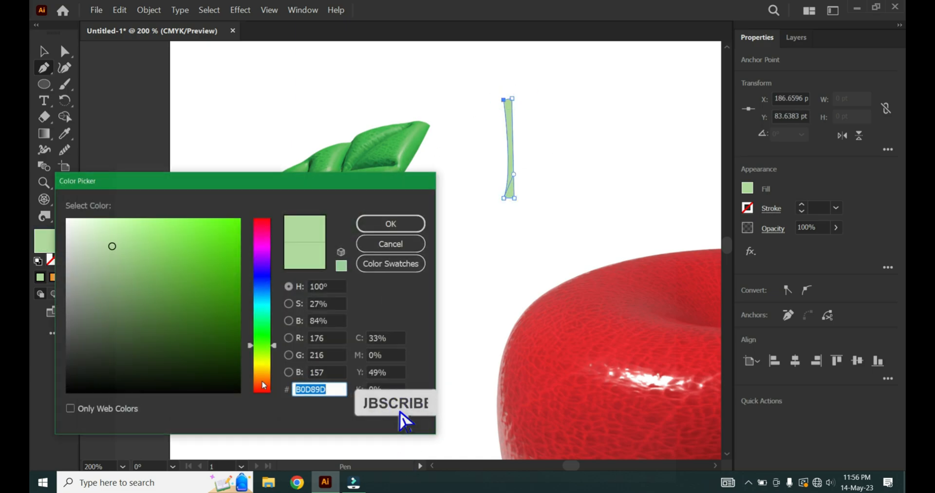
left_click(261, 381)
left_click(241, 307)
left_click(365, 222)
Apply the 3D Revolve effect to the stem shape with the offset direction from the Right Edge.
left_click(240, 11)
mouse_move(268, 80)
left_click(385, 89)
left_click_drag(524, 78, 606, 79)
left_click(633, 156)
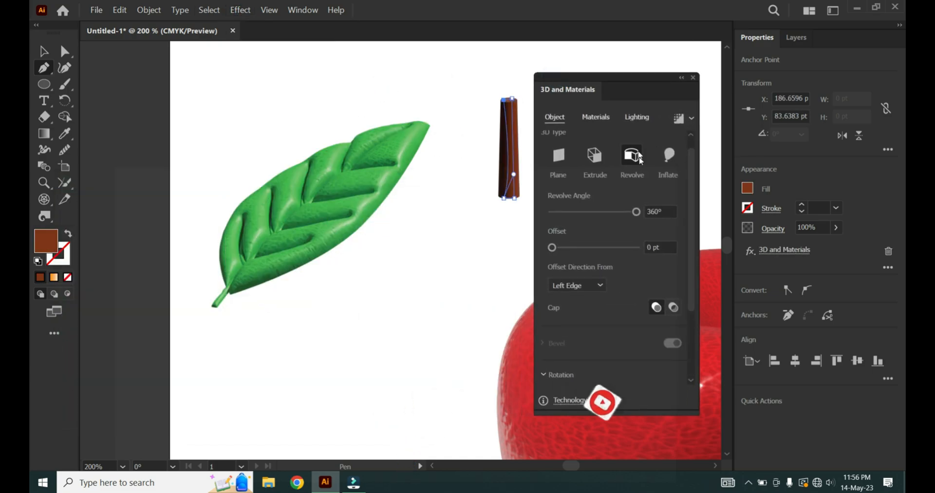
left_click(595, 314)
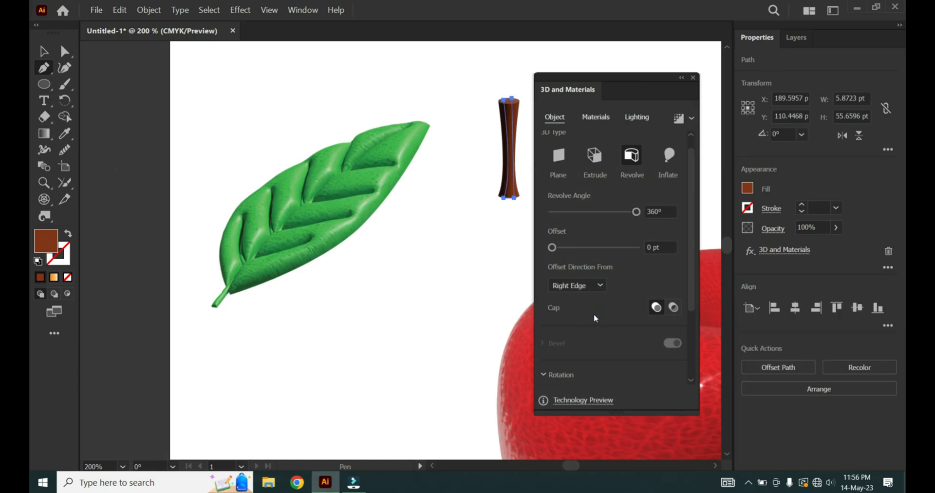
Expand the revolved stem's appearance and narrow the stem to about 8 pt wide.
left_click(694, 78)
left_click(149, 10)
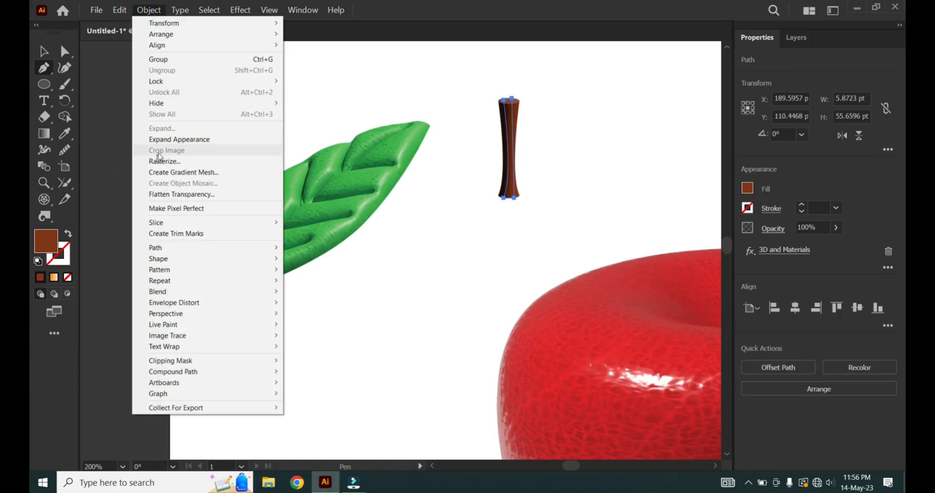
left_click(156, 144)
key("v")
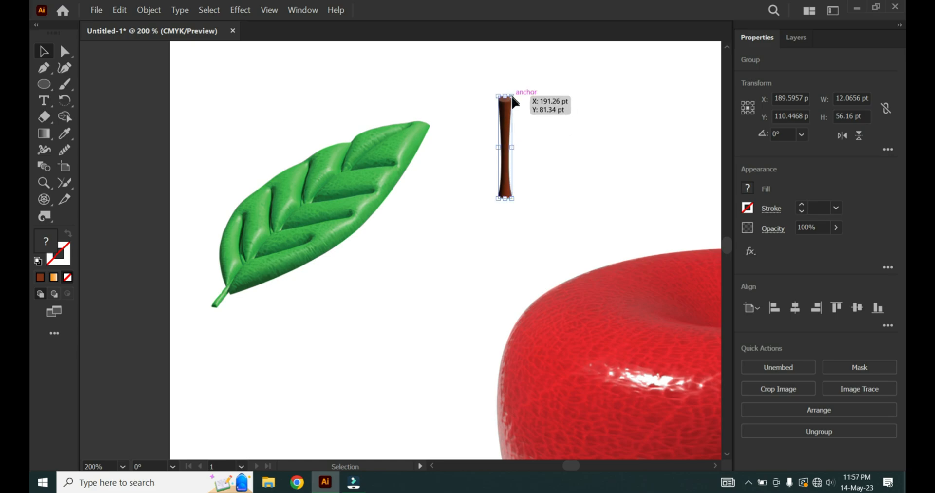
Move the stem into the dimple on top of the apple and place the leaf against the stem's right side.
scroll(537, 168, "down", 1)
scroll(537, 168, "down", 1)
scroll(530, 168, "right", 3)
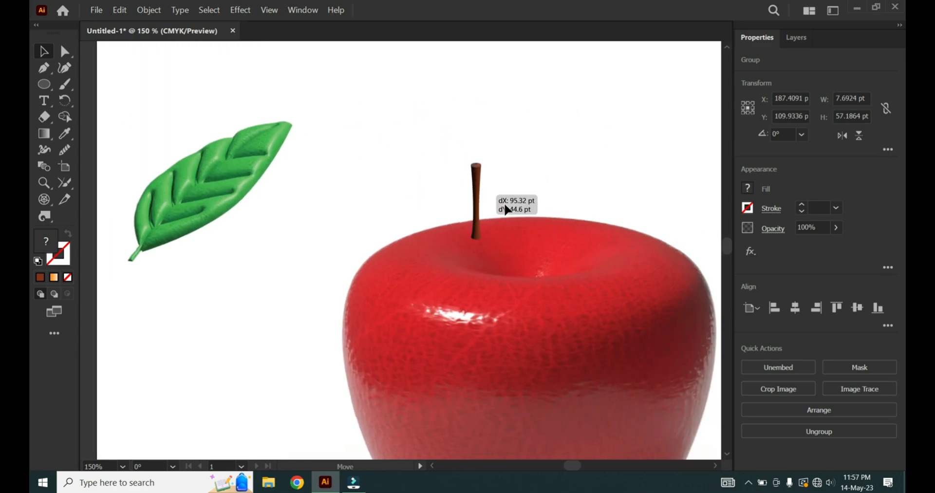
left_click_drag(526, 239, 589, 150)
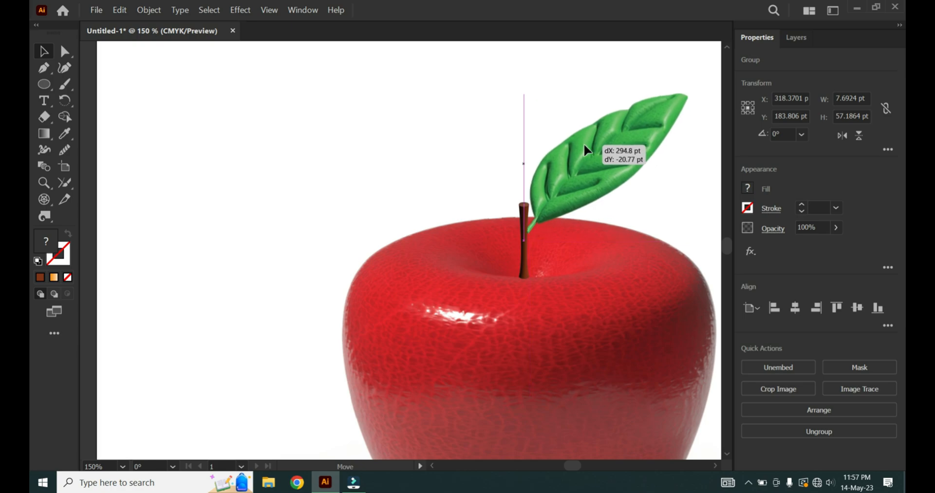